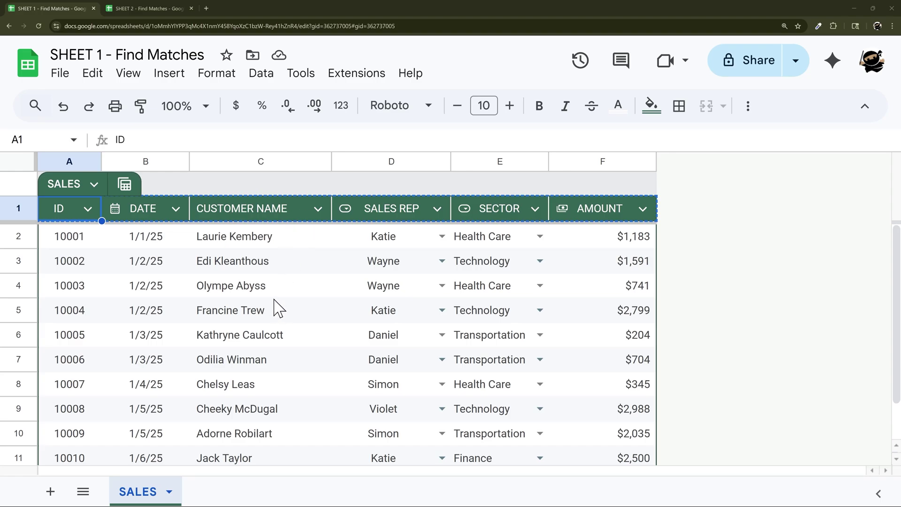
Compare SHEET 1's SALES columns A–F with SHEET 2's SHIPPED table
click(148, 6)
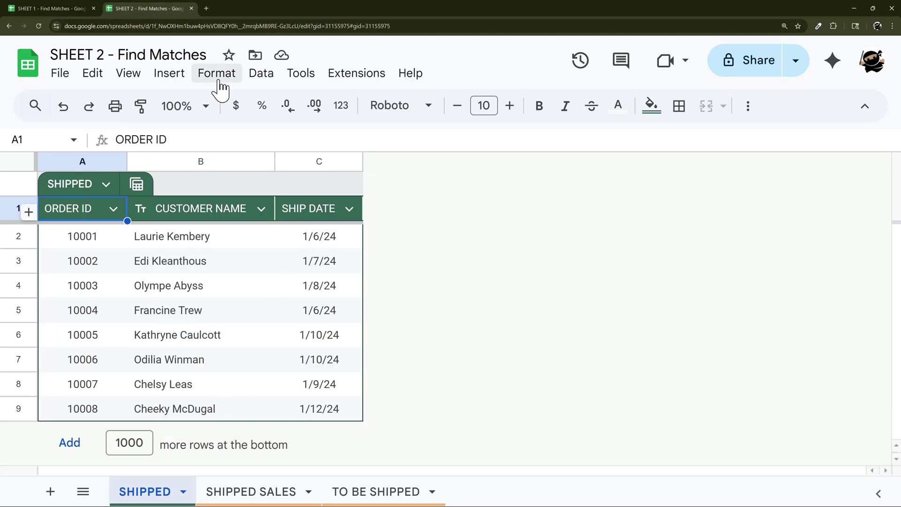
click(52, 7)
drag(60, 161, 587, 164)
click(145, 7)
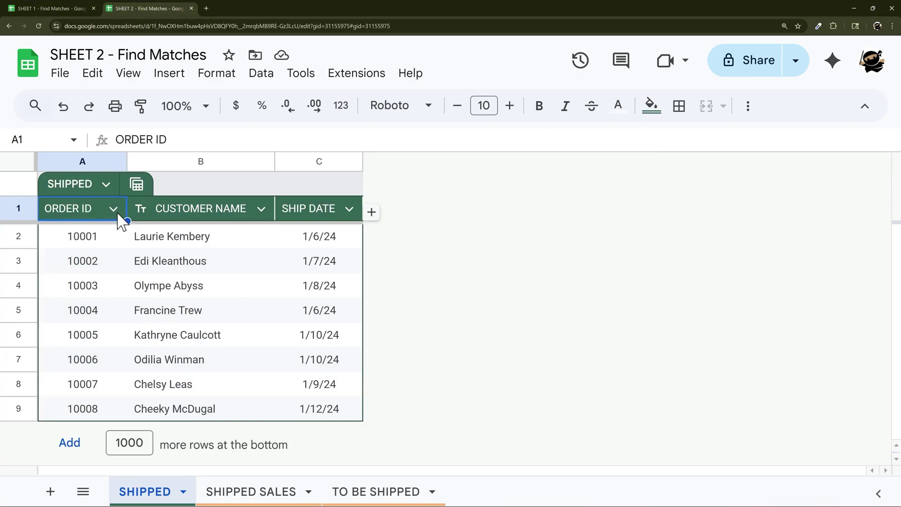
drag(83, 160, 336, 167)
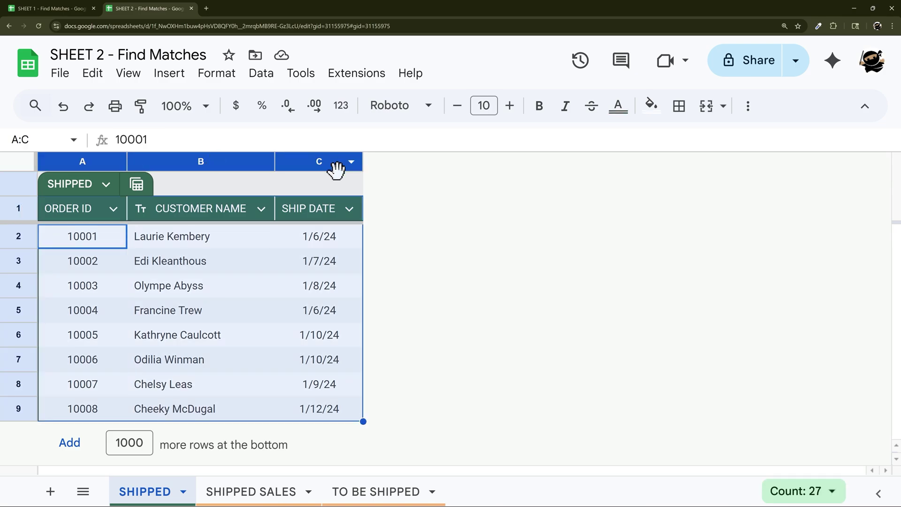
Check the empty result areas on SHIPPED SALES and TO BE SHIPPED, then SALES' AMOUNT column
click(220, 492)
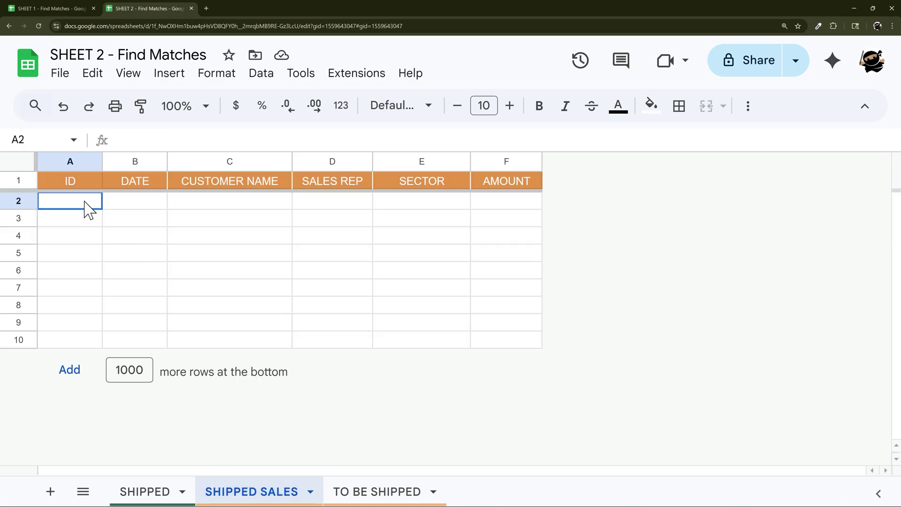
drag(87, 207, 510, 304)
click(370, 492)
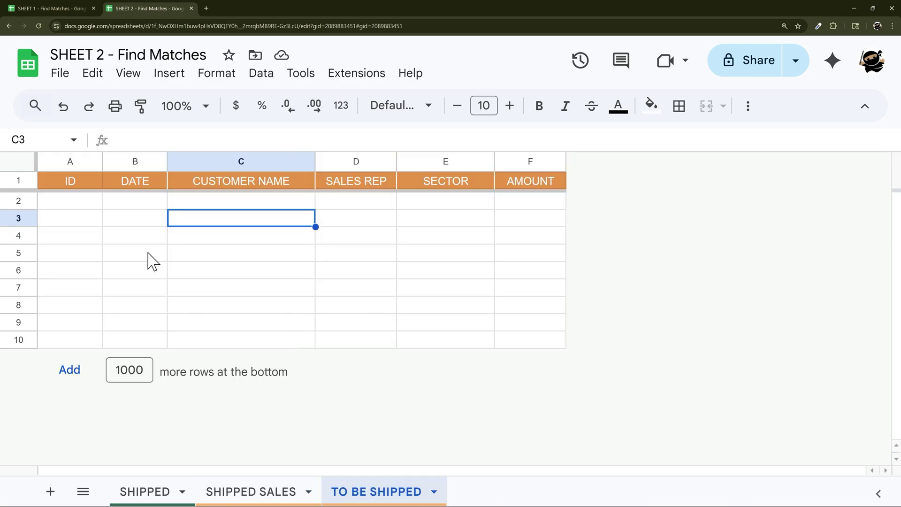
drag(80, 205, 530, 312)
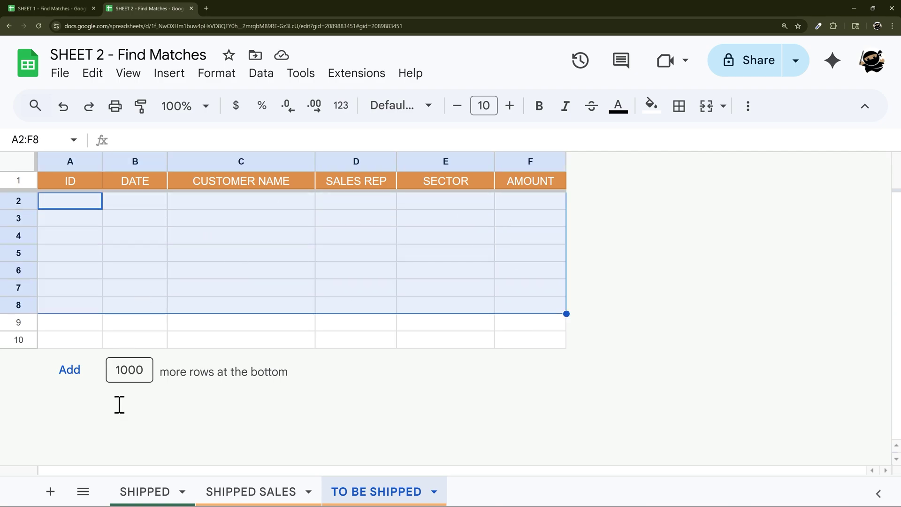
click(131, 490)
click(51, 7)
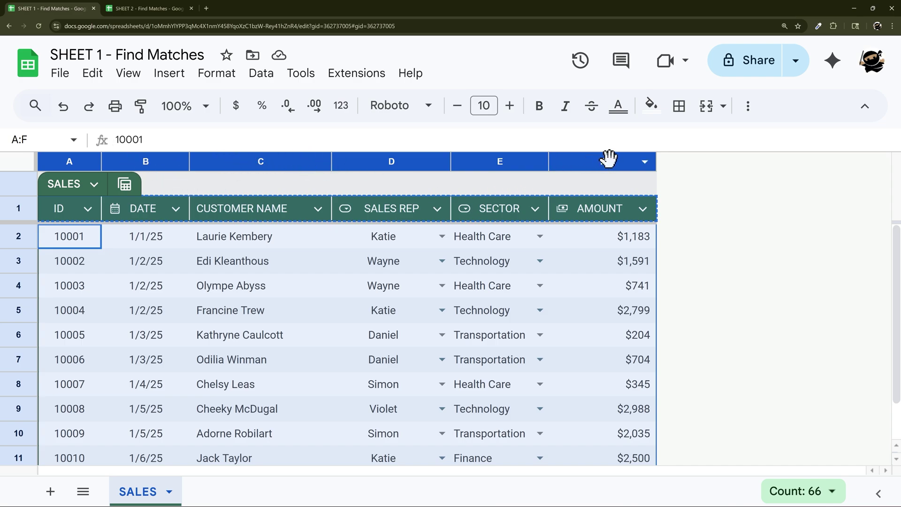
drag(620, 215, 612, 388)
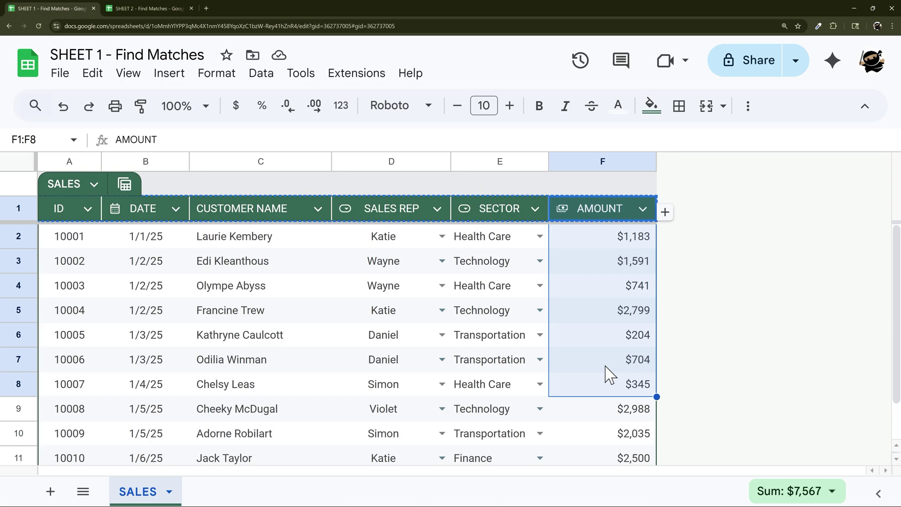
Add a new sheet at the end of SHEET 2 and name it DATA
click(132, 8)
click(50, 491)
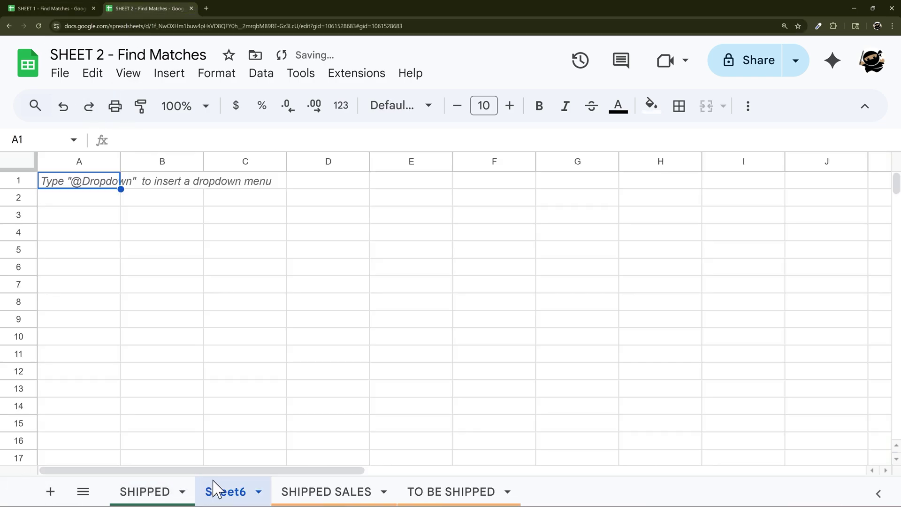
drag(211, 491, 477, 497)
right_click(476, 493)
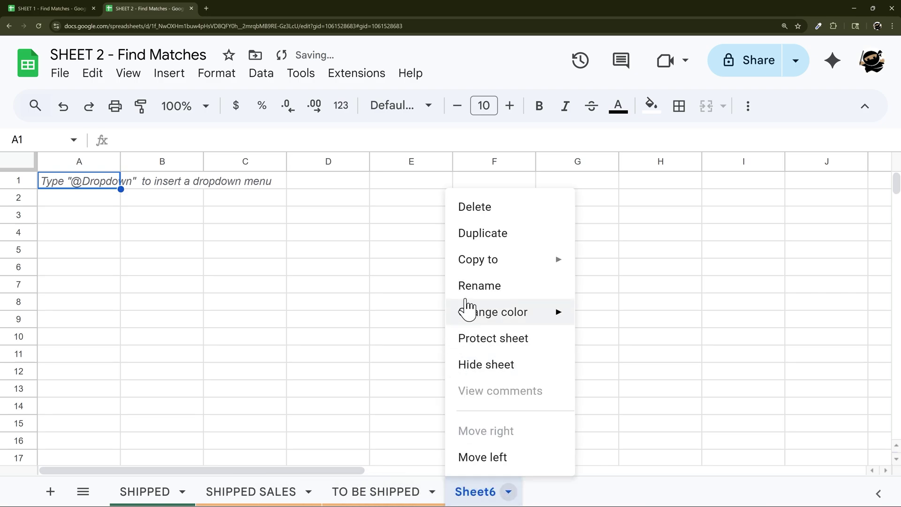
click(477, 285)
text(DATA)
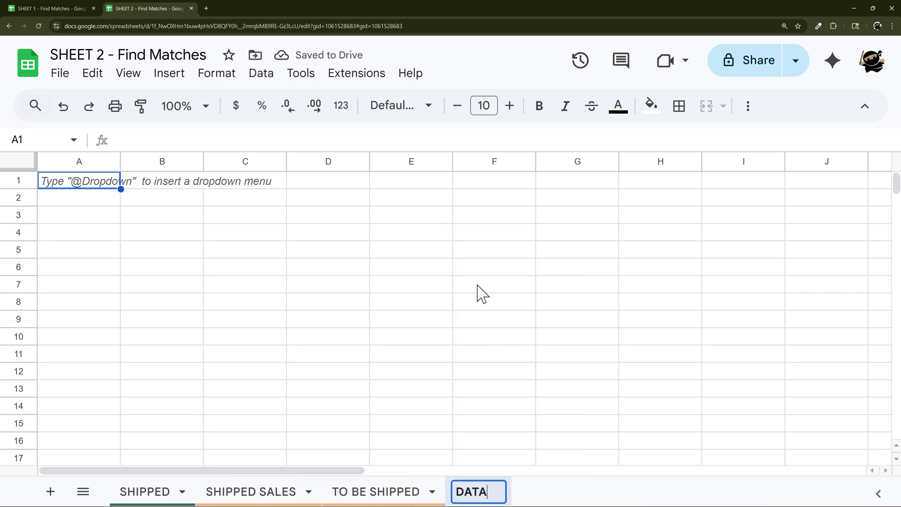
key(Return)
Paste SALES' header row into DATA row 1 as values only
click(55, 13)
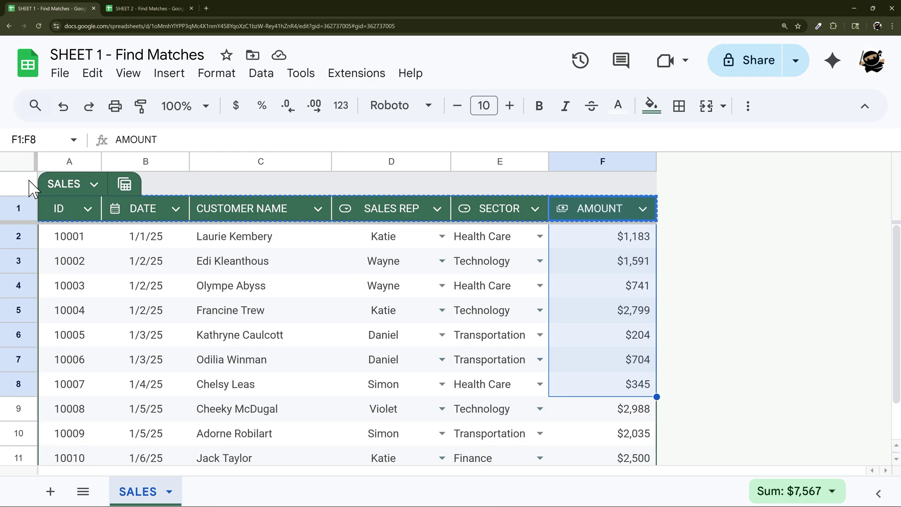
click(22, 206)
key(ctrl+c)
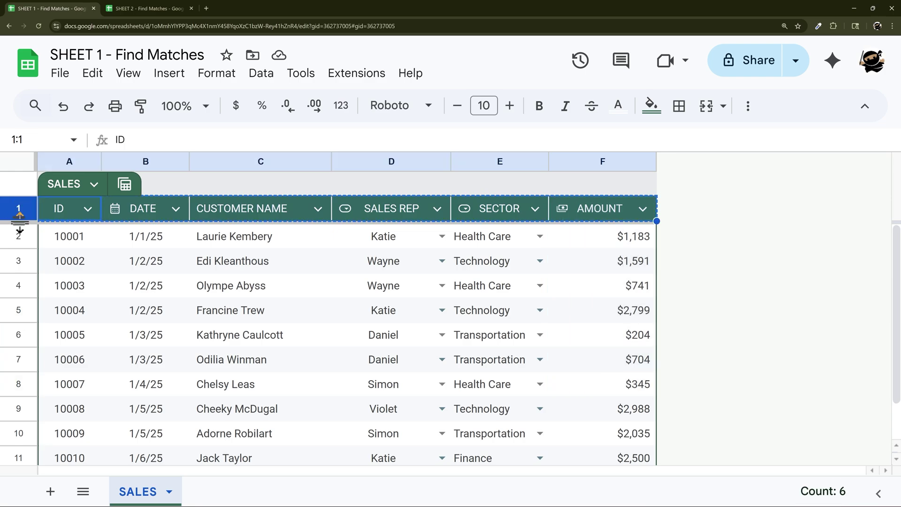
click(140, 7)
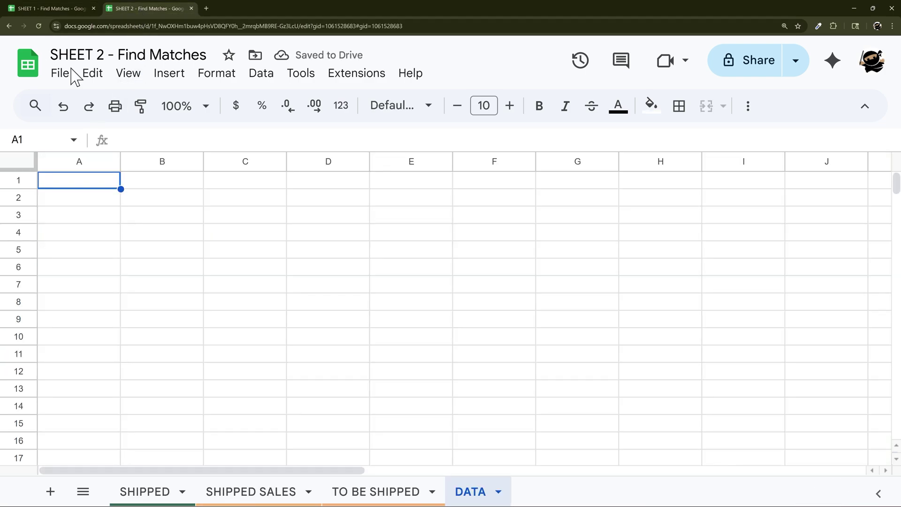
right_click(19, 182)
mouse_move(105, 210)
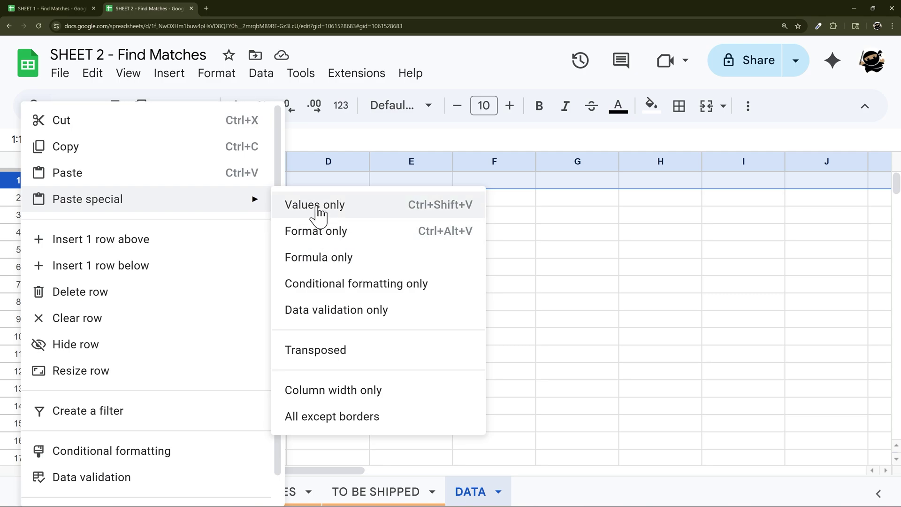
click(343, 204)
Widen column C to fit CUSTOMER NAME and delete unused columns G through Z
click(265, 230)
drag(287, 161, 323, 159)
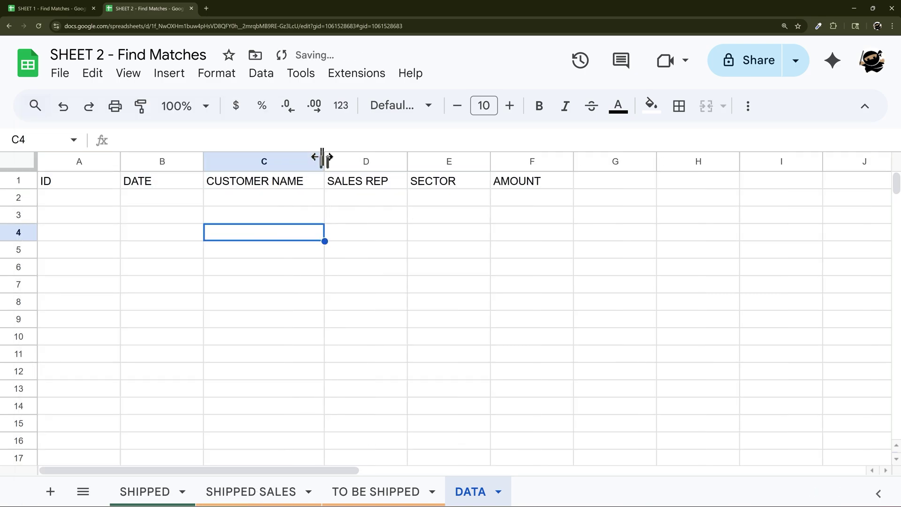
click(595, 165)
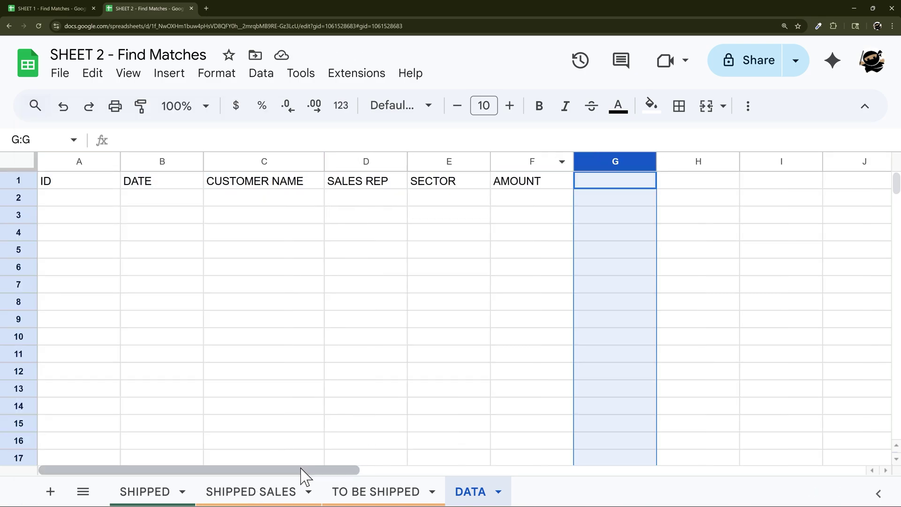
drag(302, 471, 848, 462)
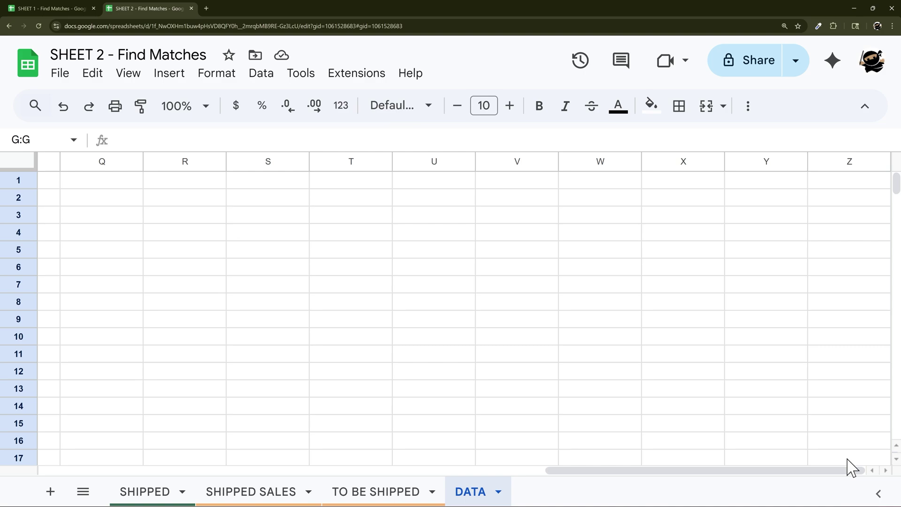
shift+click(827, 160)
right_click(827, 161)
click(726, 293)
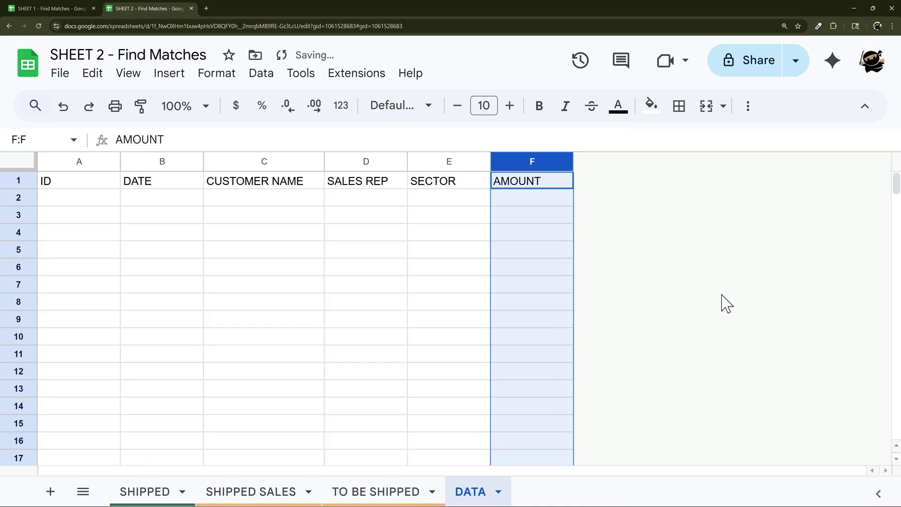
Begin an =importrange(" formula in DATA cell A2 and expand its help
click(92, 205)
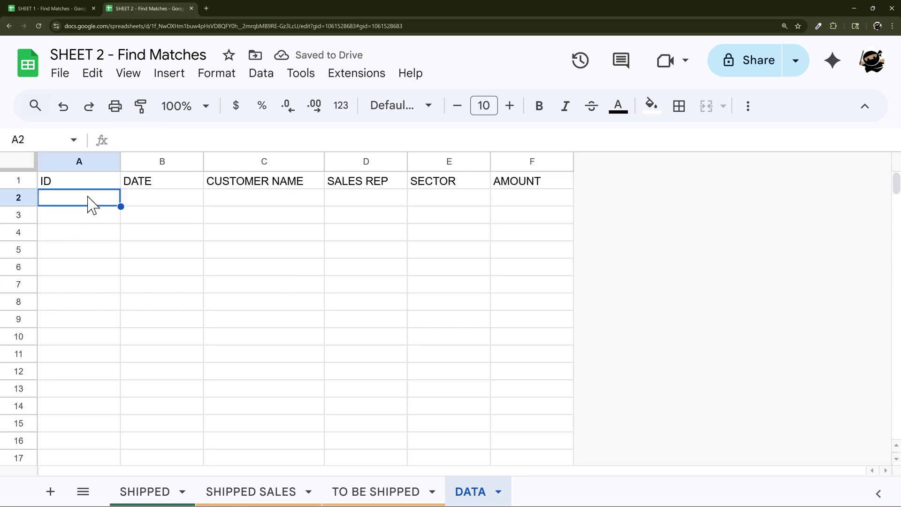
text(=impor)
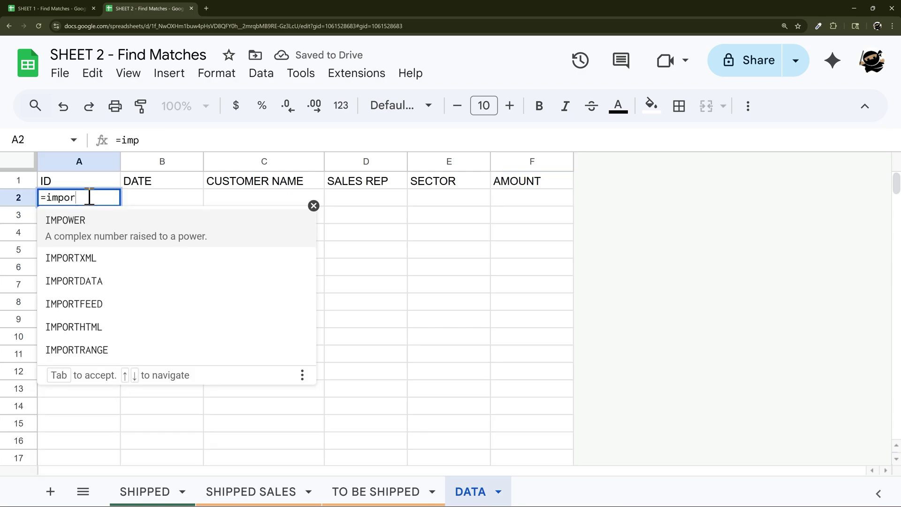
text(trange(")
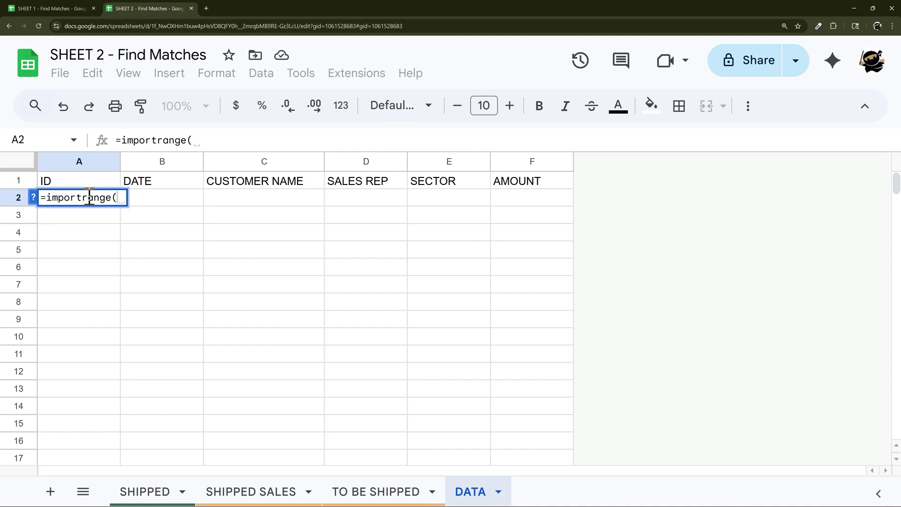
click(33, 197)
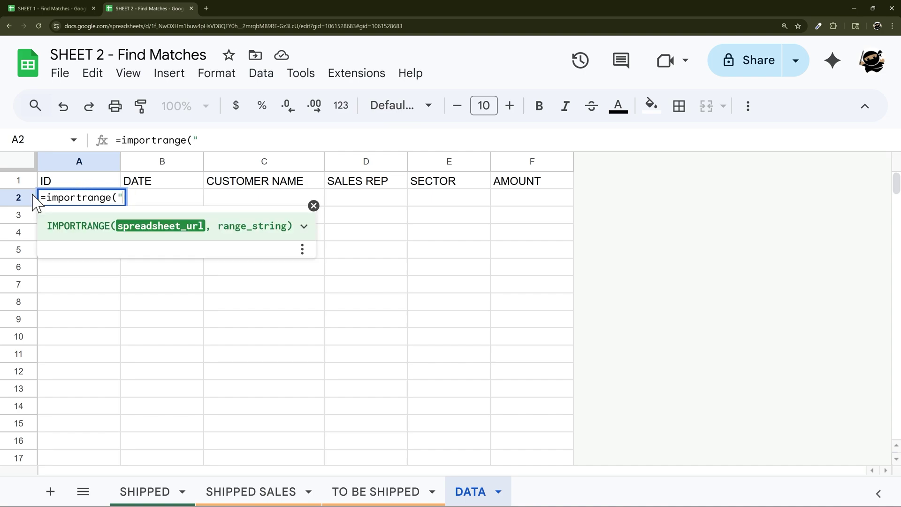
click(304, 227)
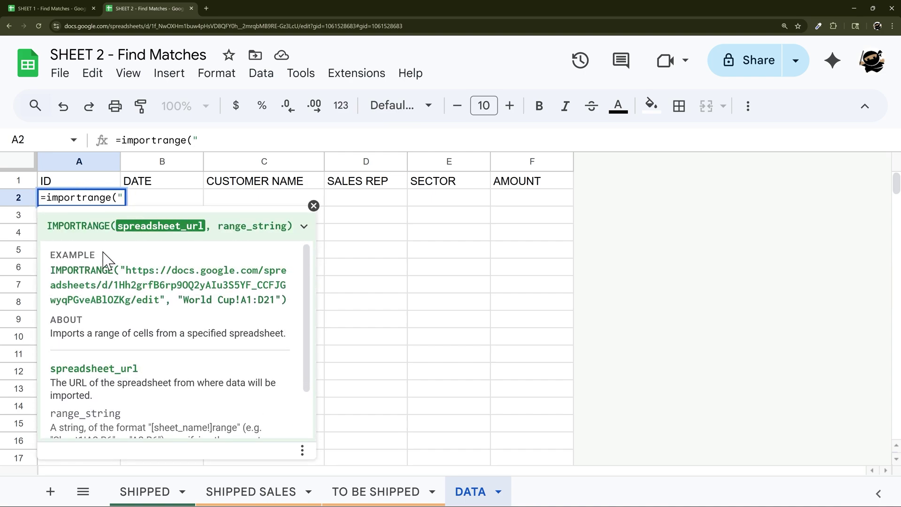
Select and copy SHEET 1's web address from the address bar
click(49, 7)
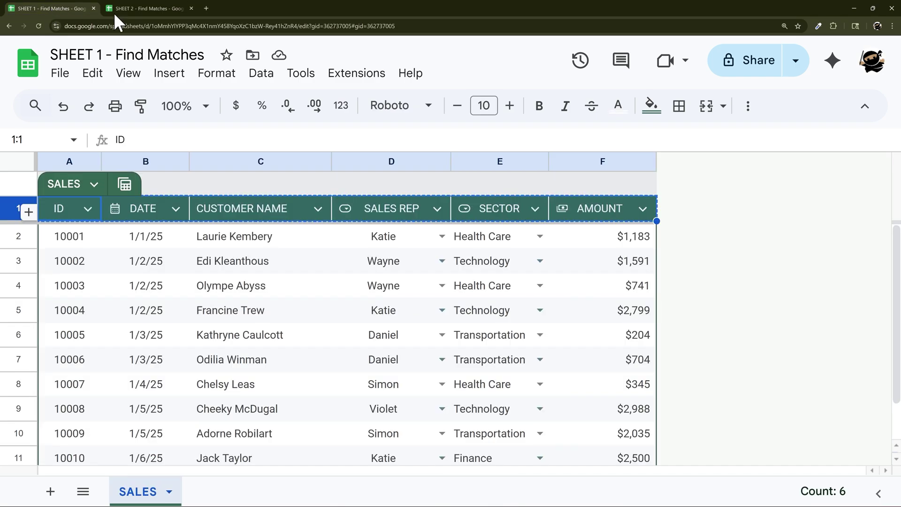
click(234, 26)
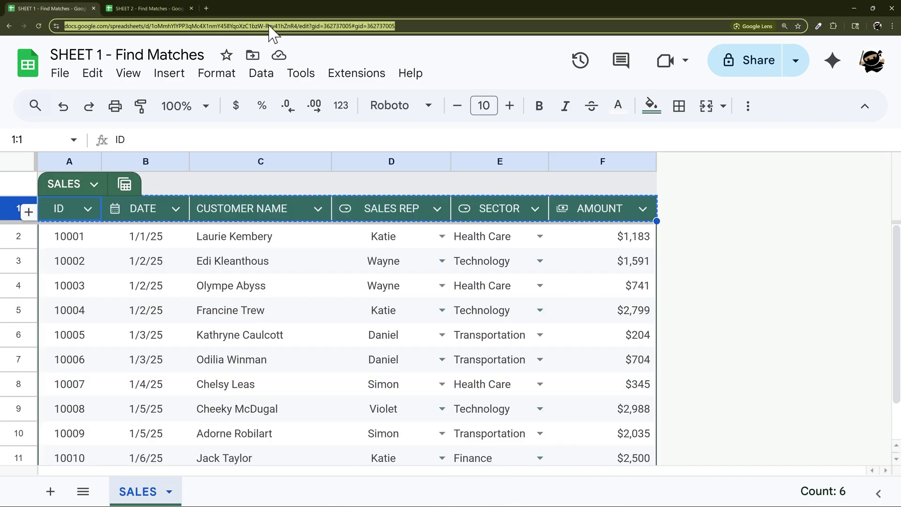
click(323, 26)
drag(322, 25, 463, 26)
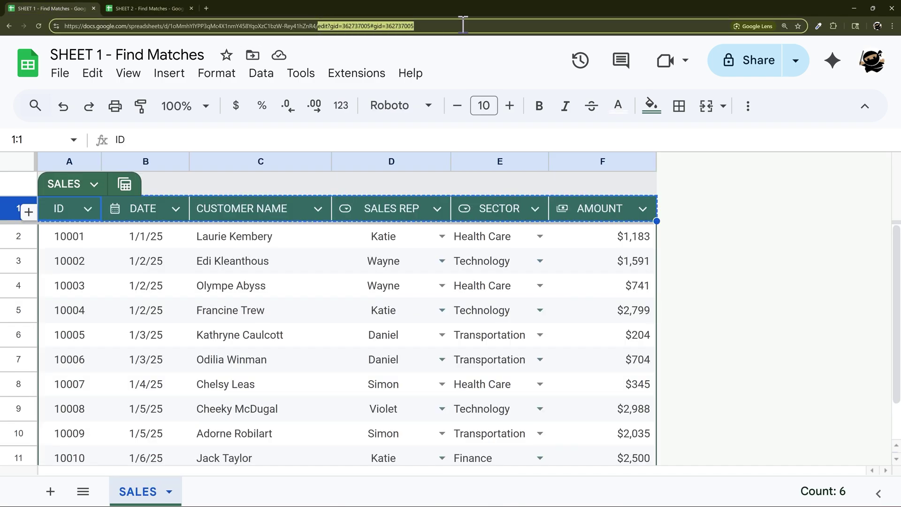
triple_click(307, 26)
key(ctrl+c)
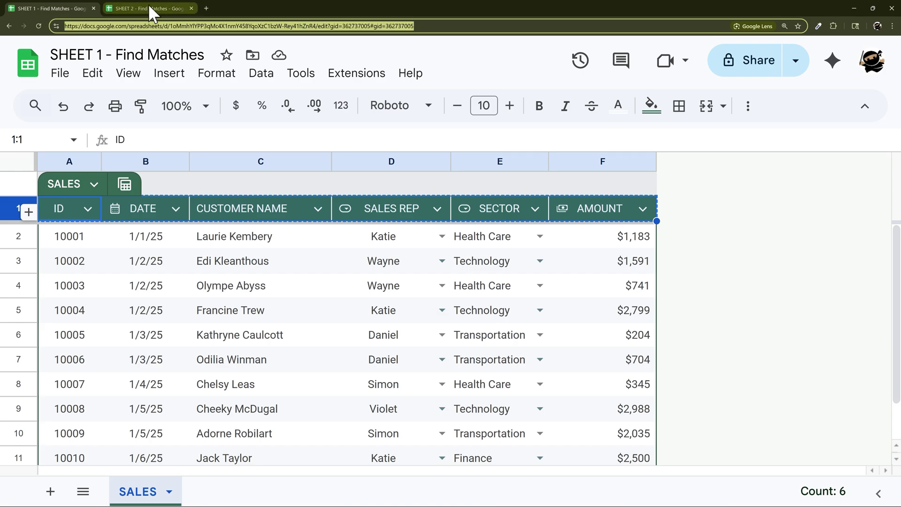
Paste the address into the formula, delete its /edit?gid ending, and add a comma
click(149, 8)
text(")
key(ctrl+v)
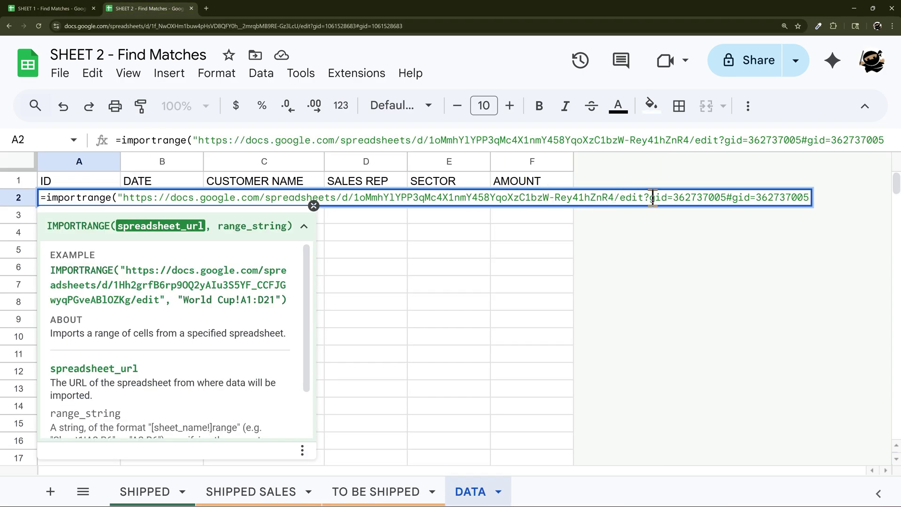
drag(620, 197, 811, 196)
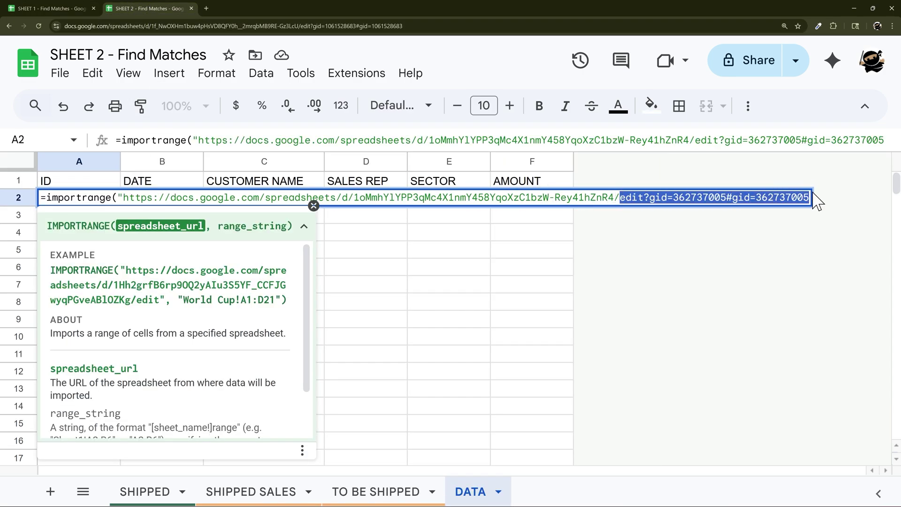
key(BackSpace)
key(BackSpace)
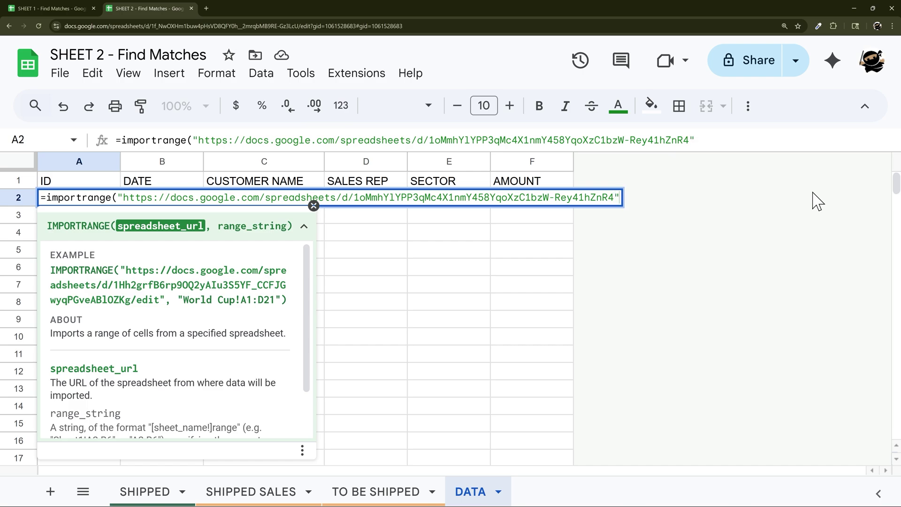
text(",)
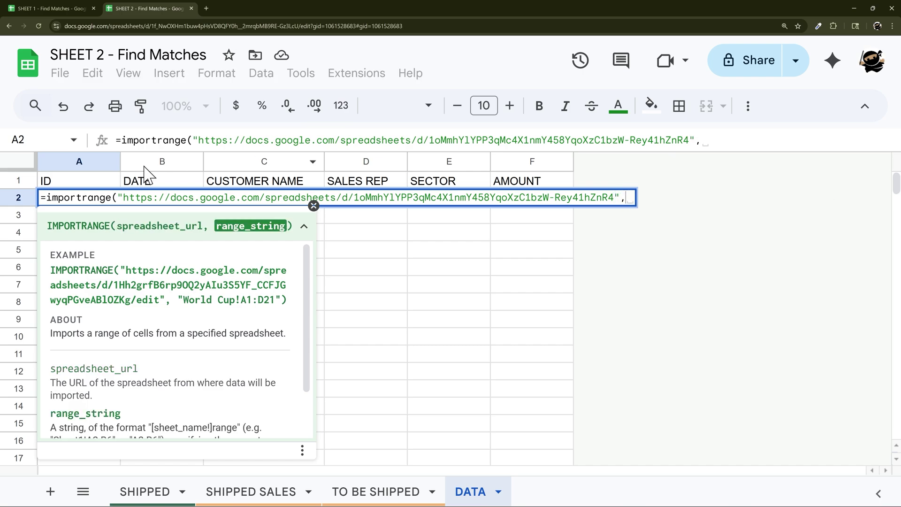
Confirm SHEET 1's SALES tab name and data range, then add "SALES!A2:F") as the range
click(34, 7)
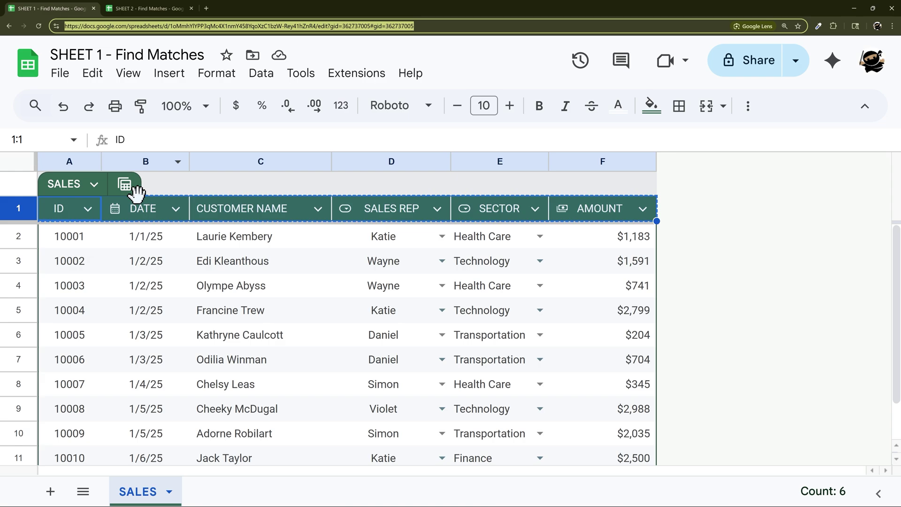
click(136, 493)
right_click(134, 496)
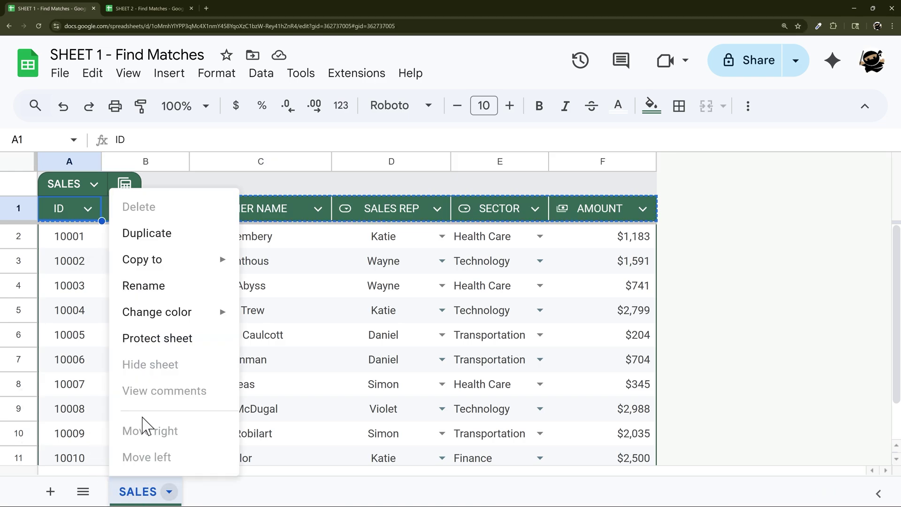
click(149, 289)
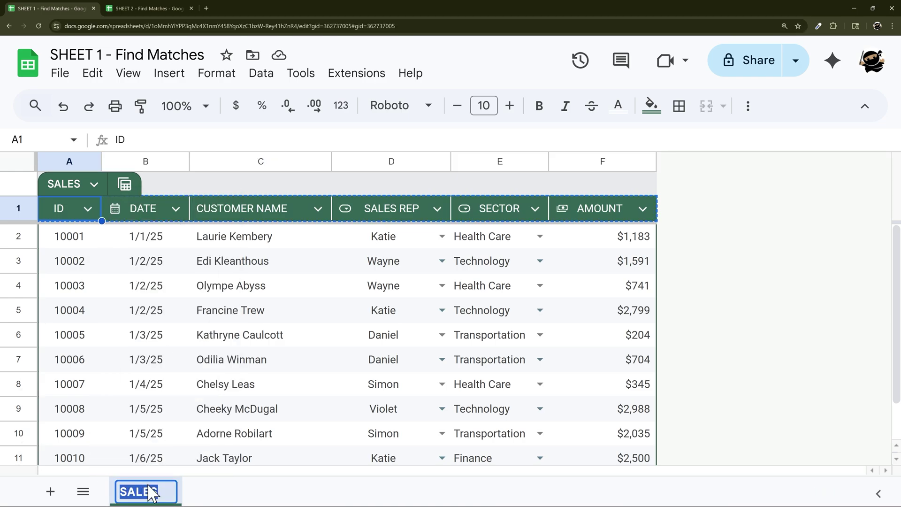
click(68, 242)
drag(65, 242, 618, 408)
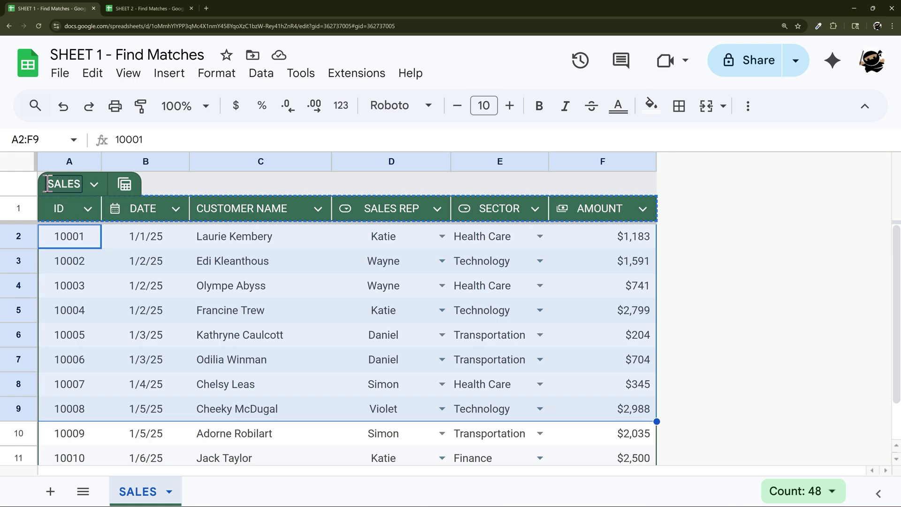
click(140, 7)
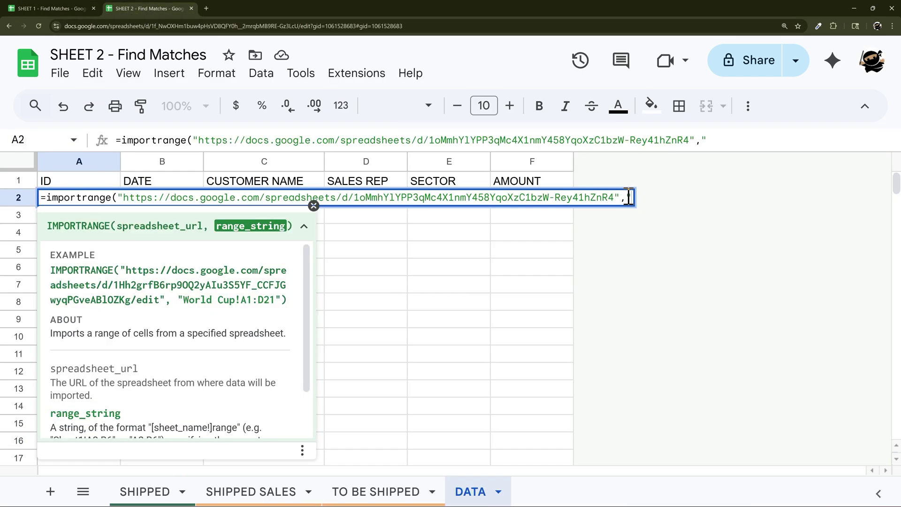
text("SALES!A2)
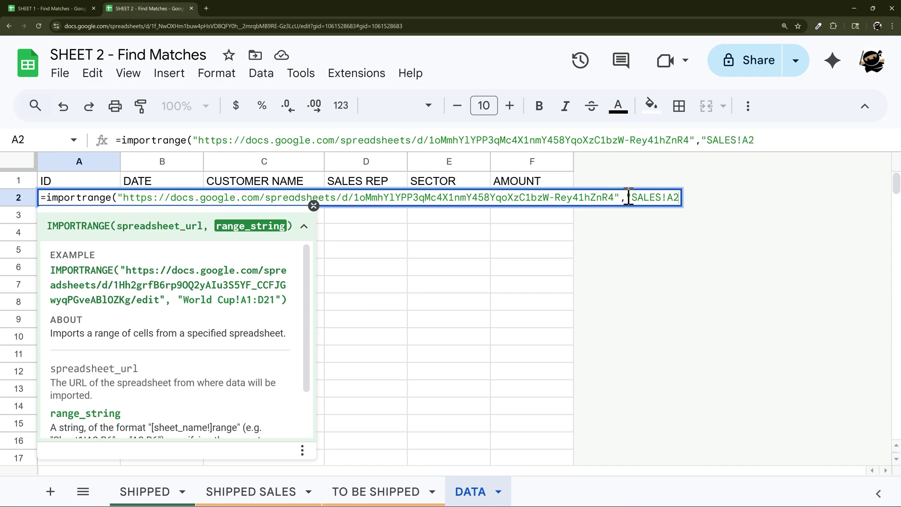
text(:F"))
Enter the IMPORTRANGE formula and centre the imported IDs in column A
key(Return)
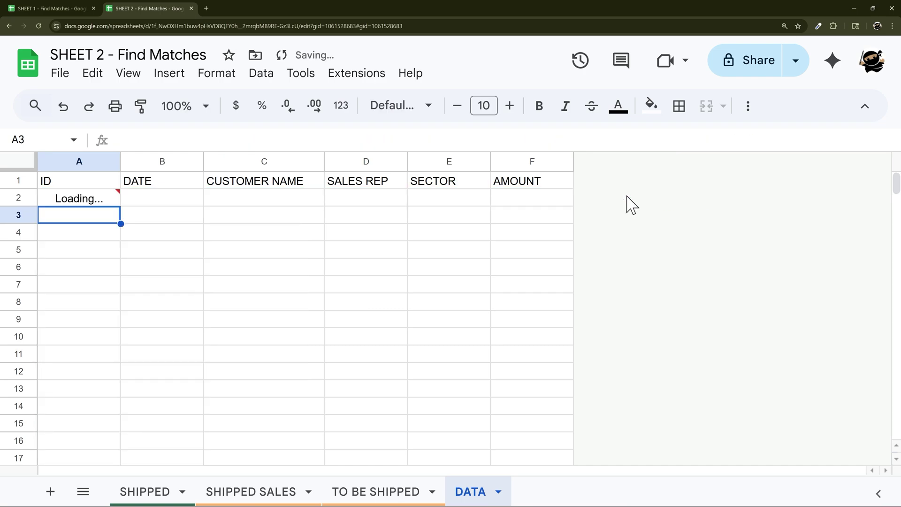
click(106, 199)
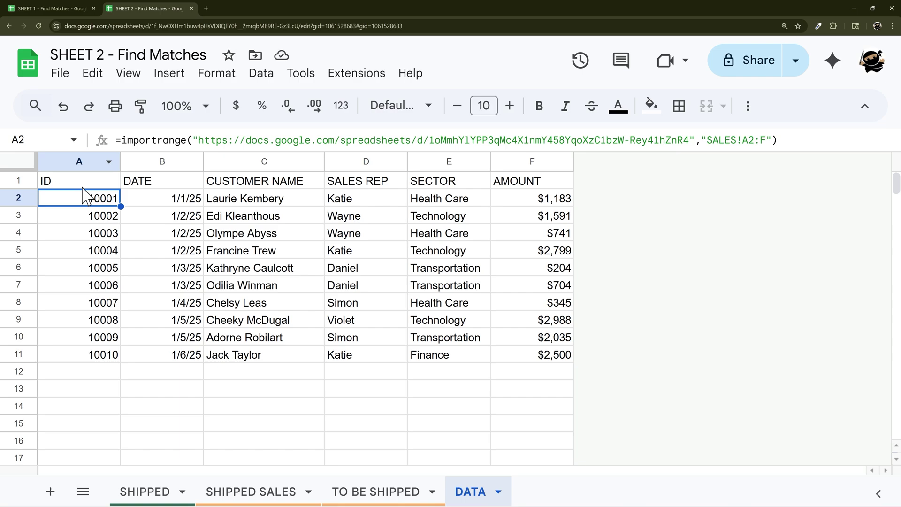
click(87, 161)
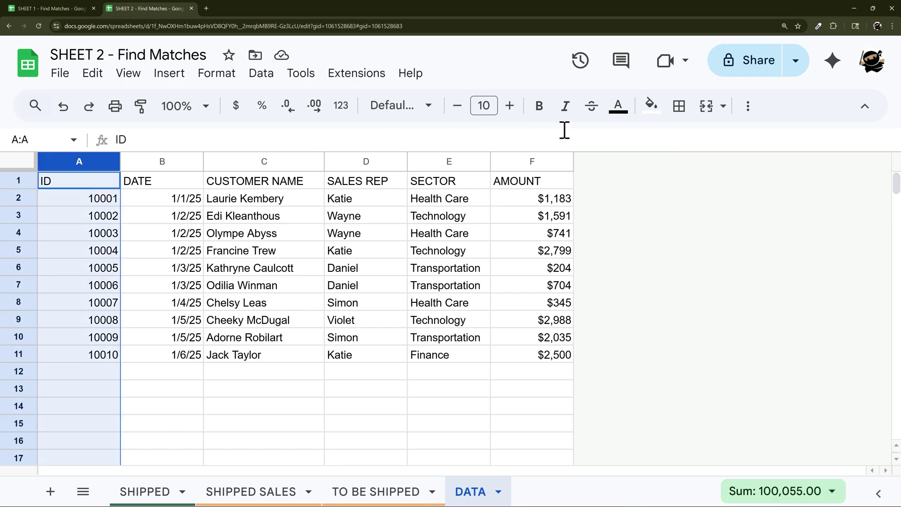
click(748, 106)
click(467, 139)
click(501, 172)
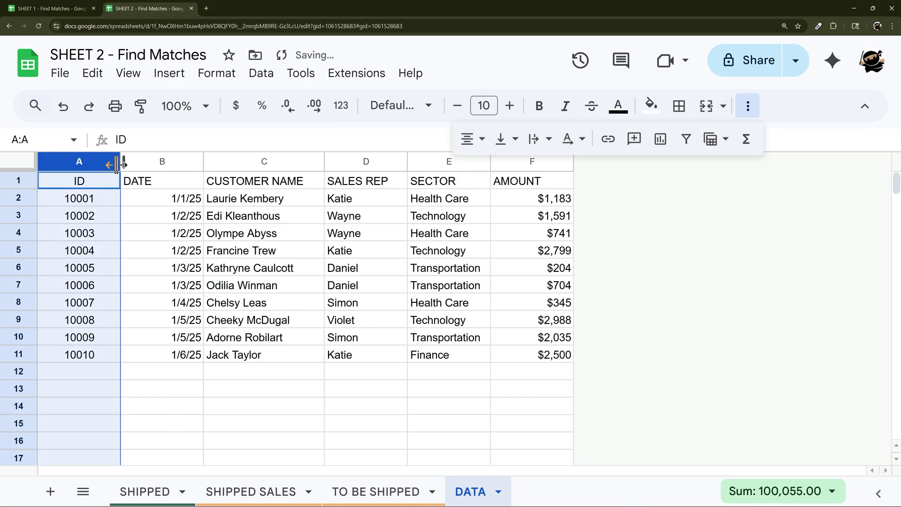
Narrow columns A and B to fit the IDs and dates
drag(120, 161, 91, 162)
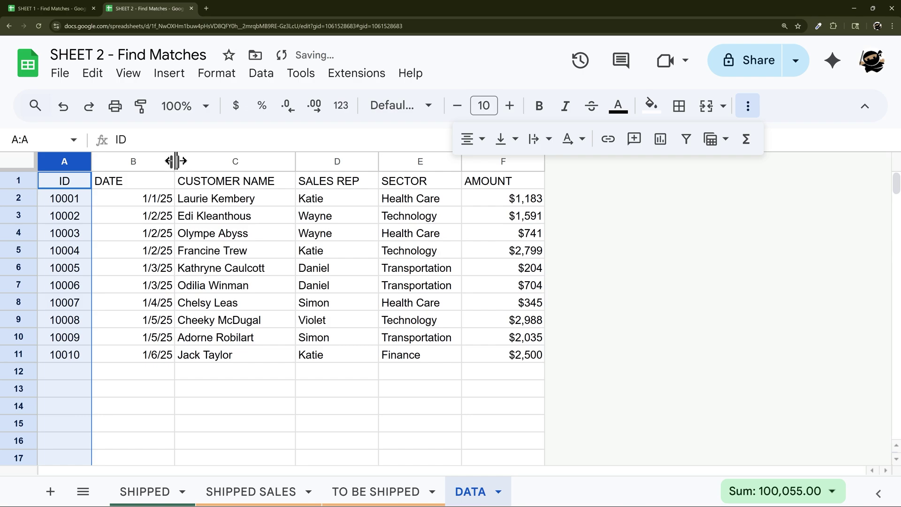
drag(175, 159, 151, 160)
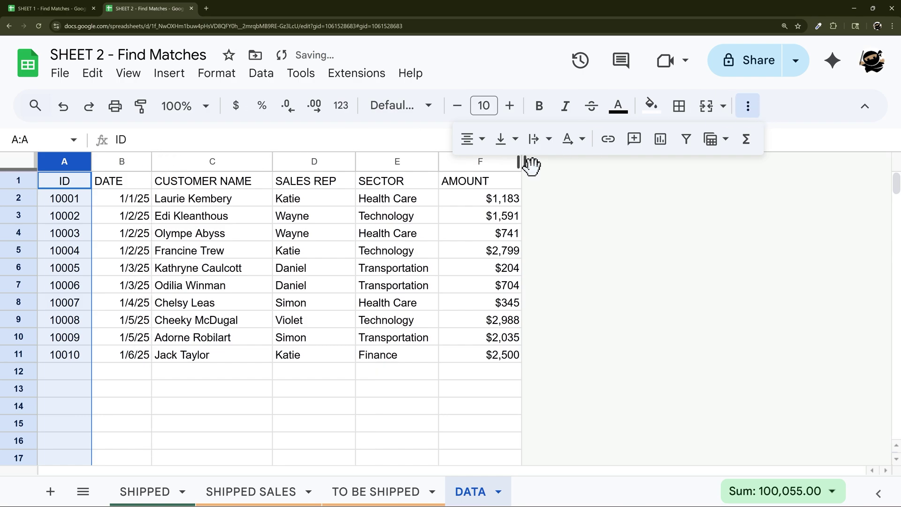
click(746, 107)
click(458, 201)
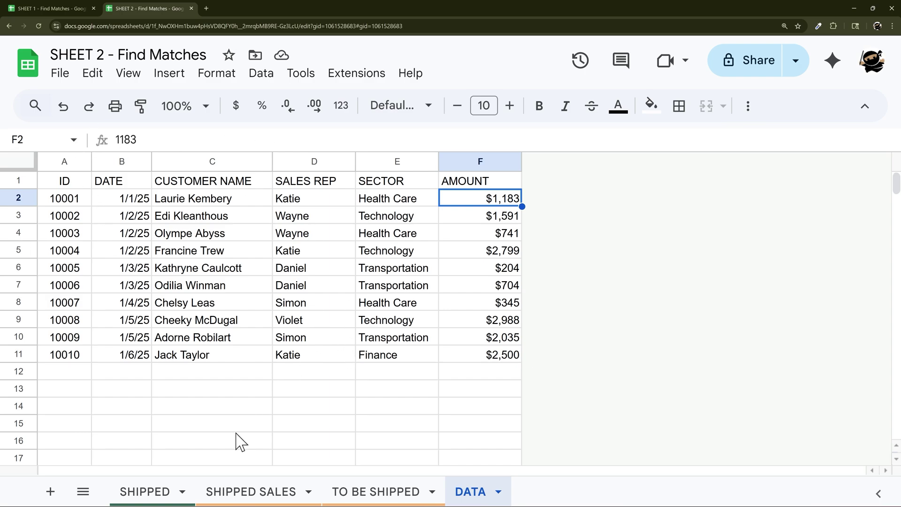
Start =filter(DATA!A2:F, in SHIPPED SALES cell A2
click(239, 493)
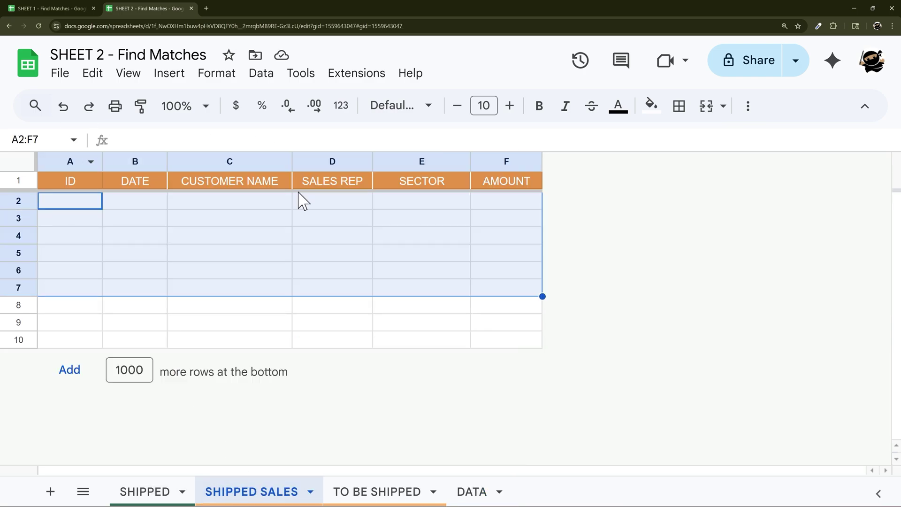
click(89, 202)
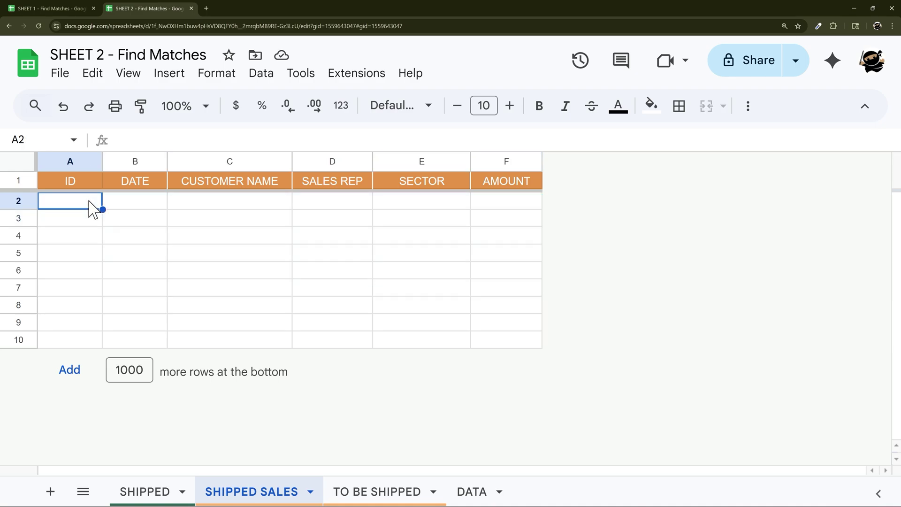
text(=filter()
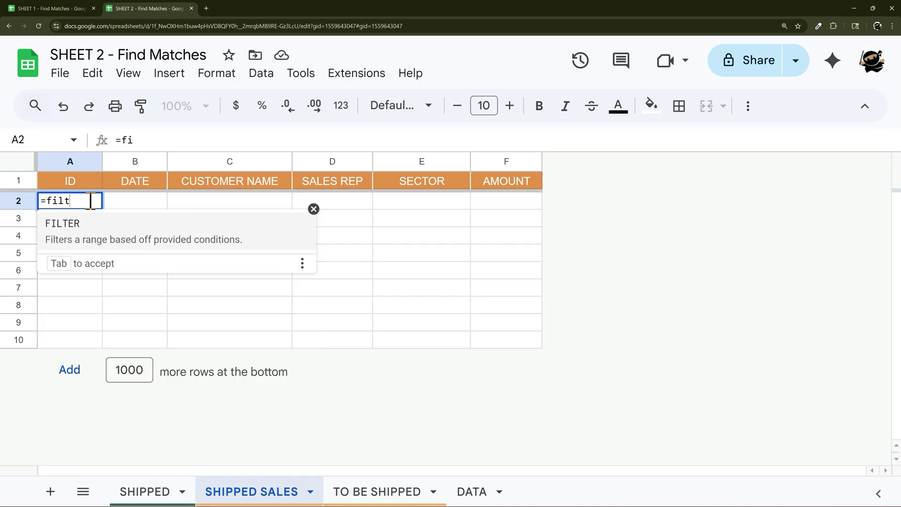
click(469, 492)
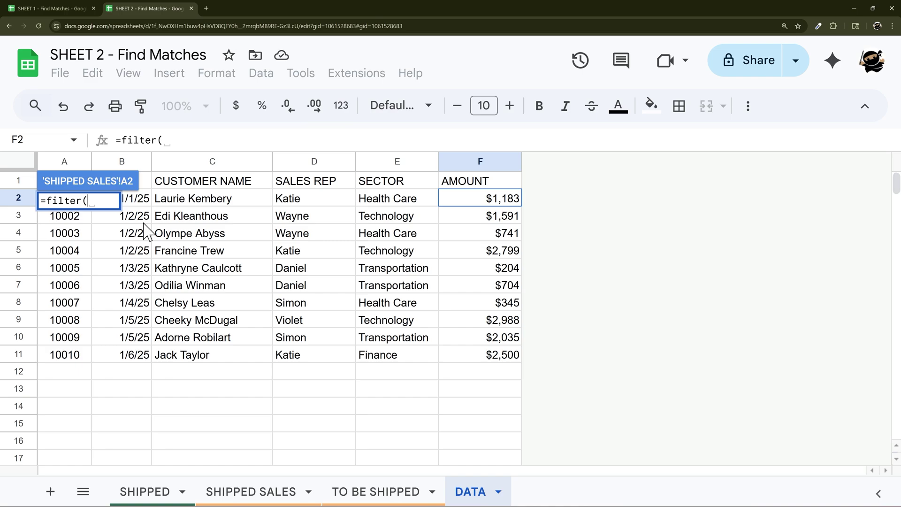
click(71, 217)
key(BackSpace)
text(2:F,)
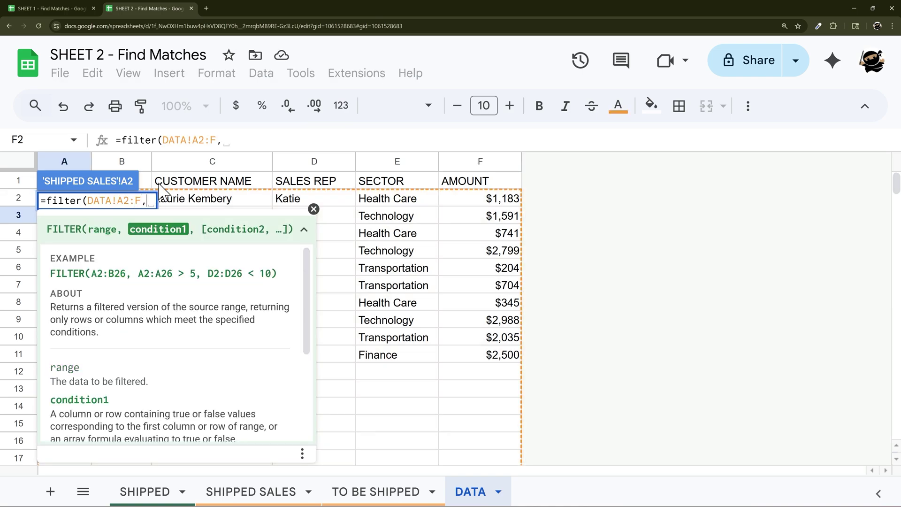
click(314, 209)
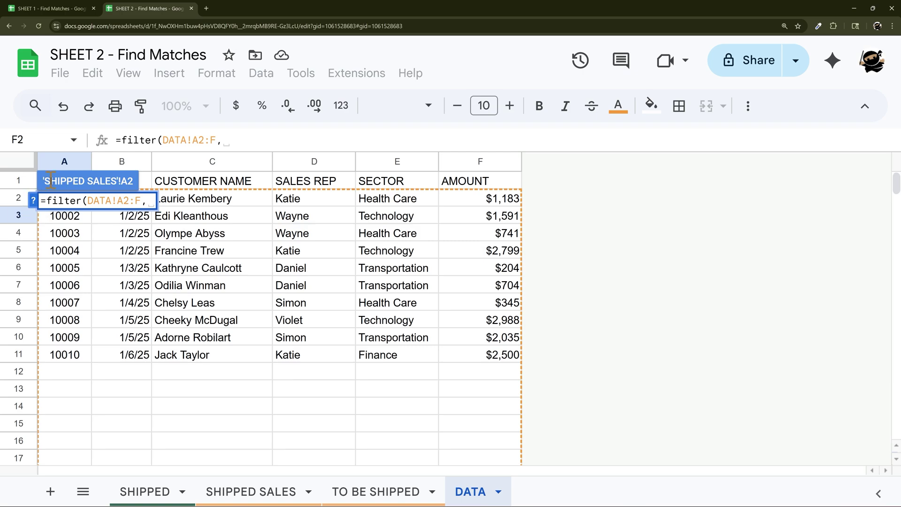
Add a match( criterion over DATA!A2:A as the filter condition
click(155, 493)
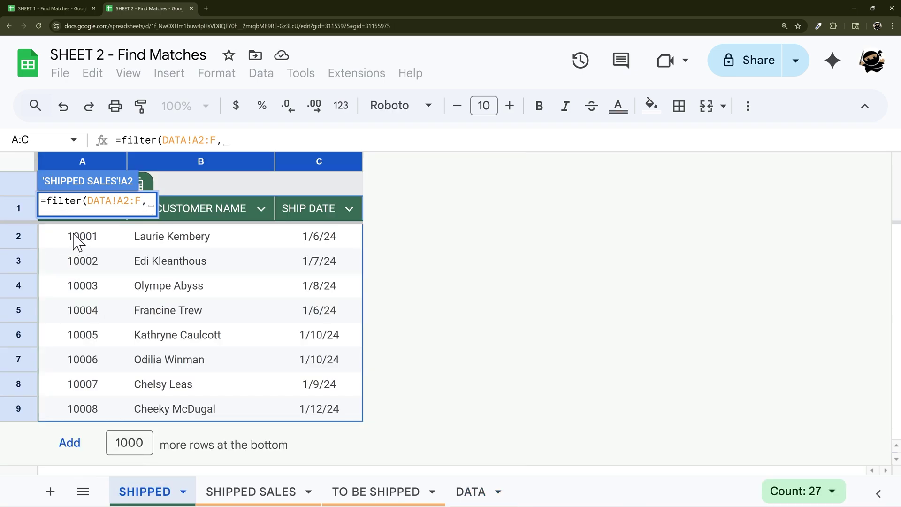
click(471, 493)
text(match()
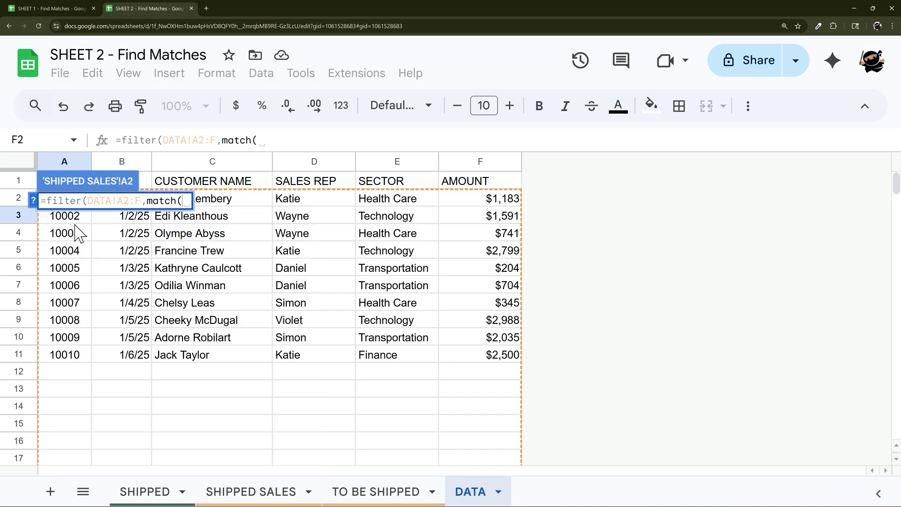
drag(70, 216, 68, 319)
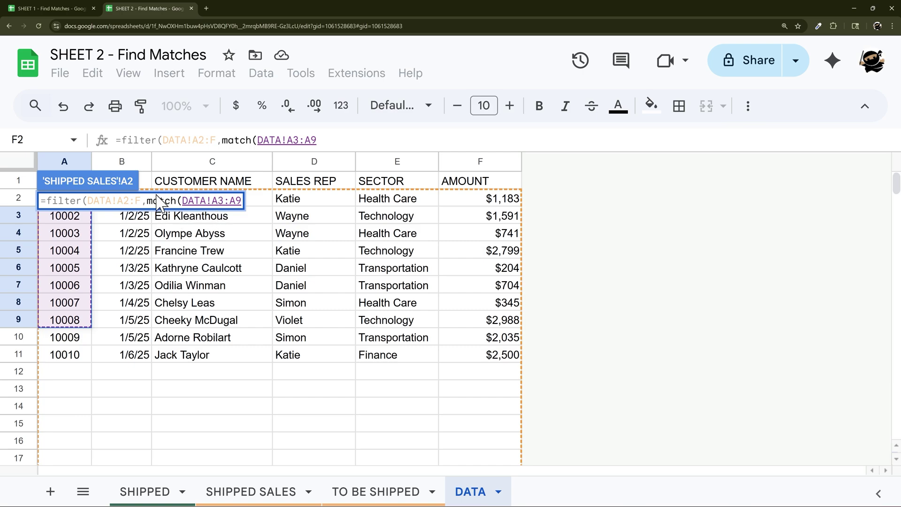
click(218, 201)
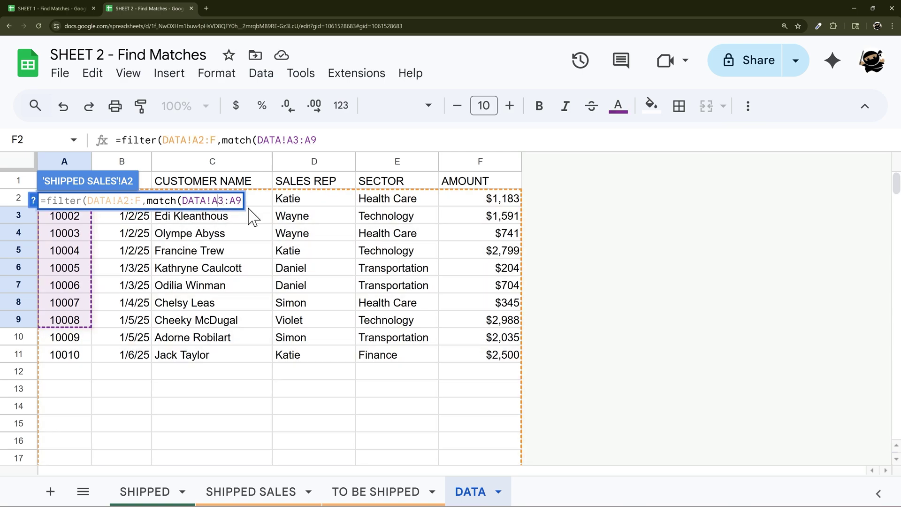
key(Delete)
text(2)
key(BackSpace)
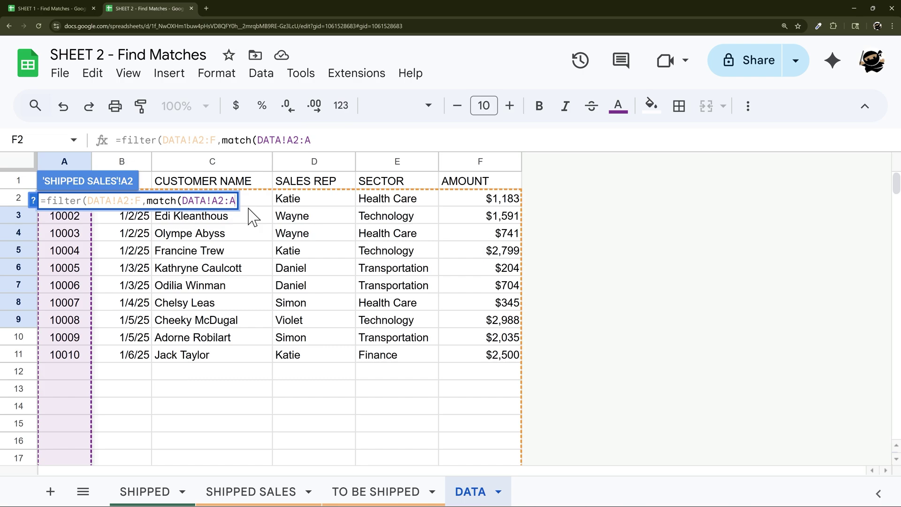
text(,)
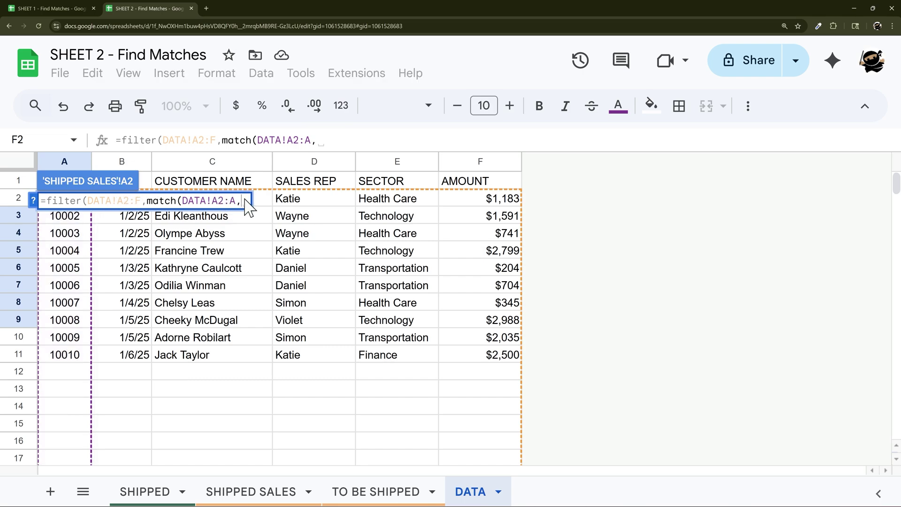
Finish match with SHIPPED[ORDER ID] and 0, then enter the formula
click(145, 492)
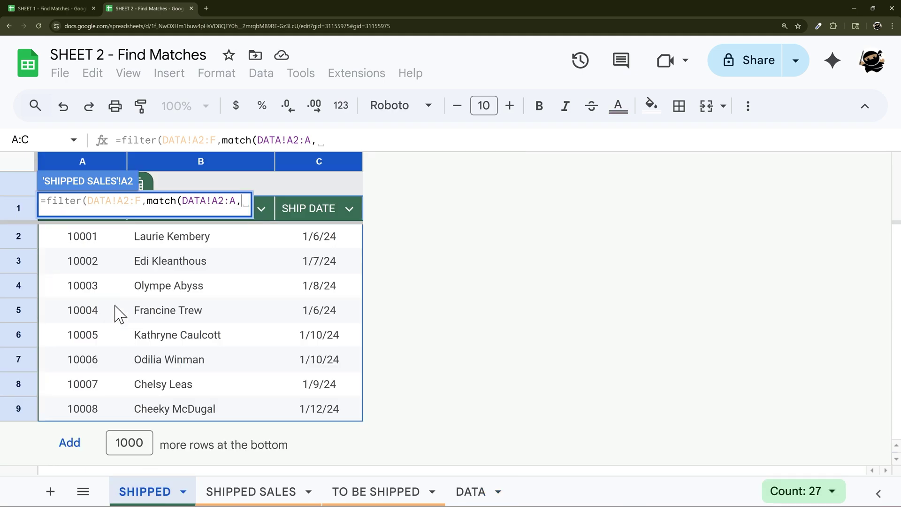
drag(89, 240, 92, 422)
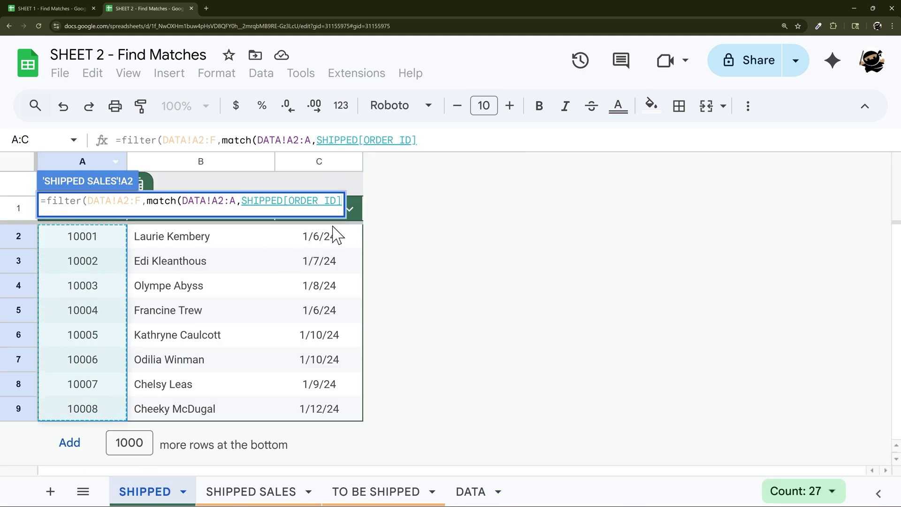
drag(241, 202, 312, 206)
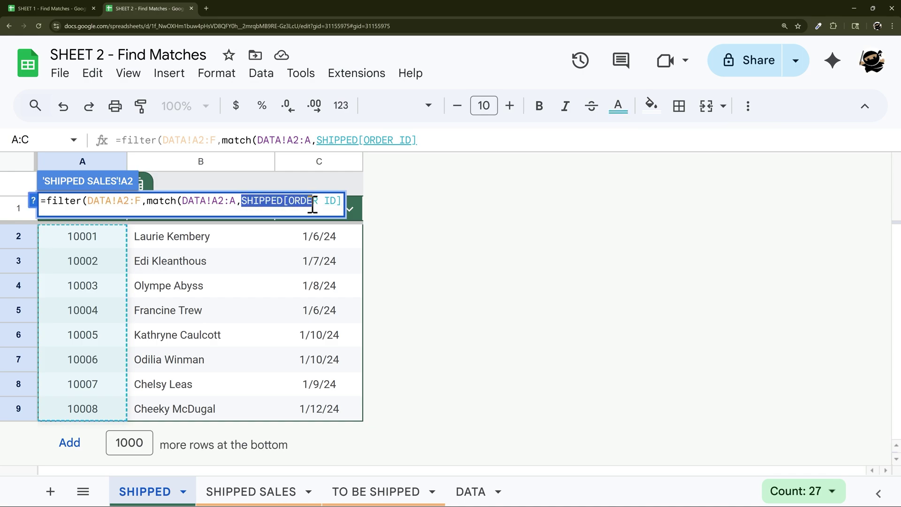
click(340, 202)
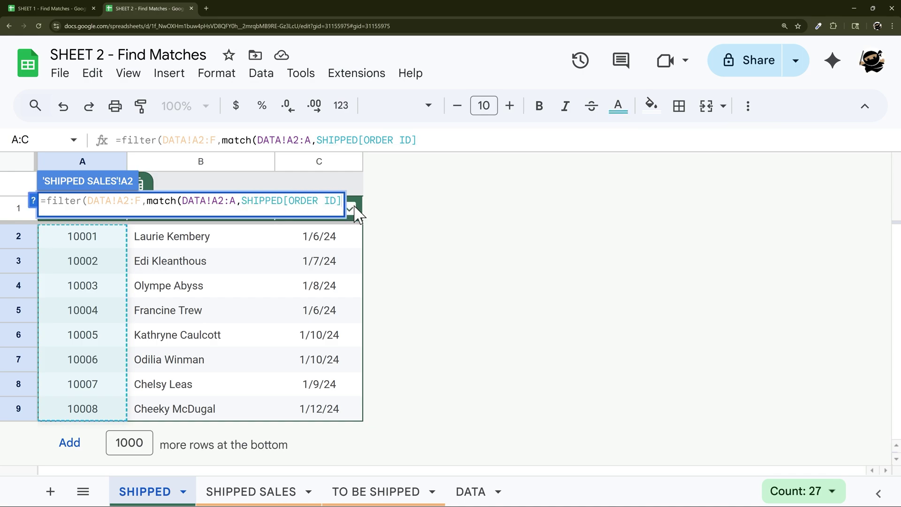
text(,)
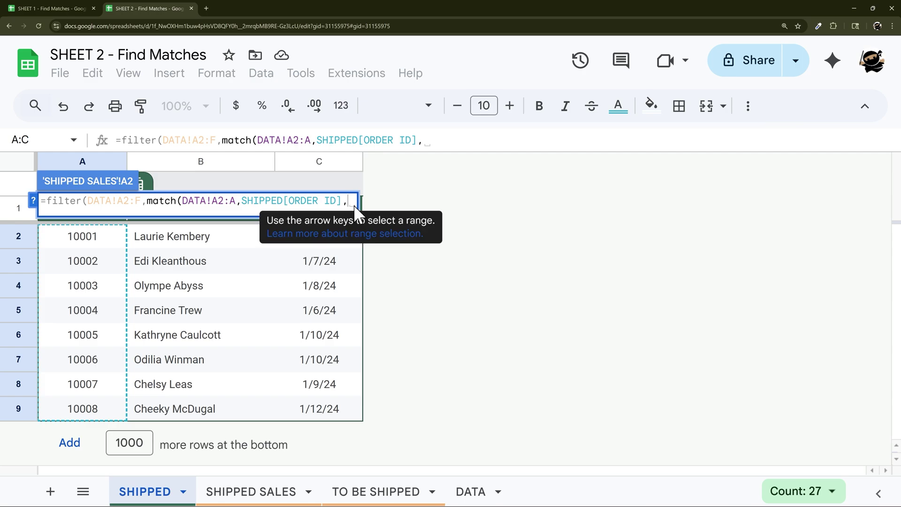
key(BackSpace)
text(0))
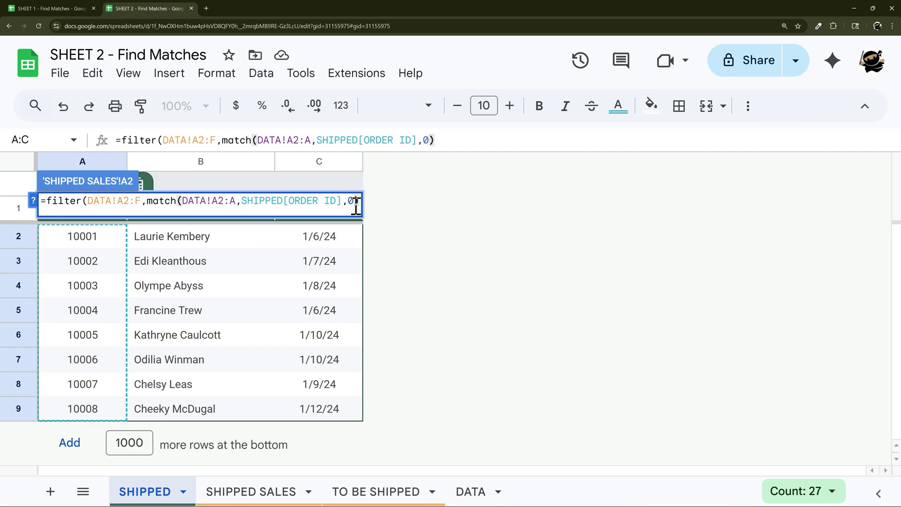
text())
key(Return)
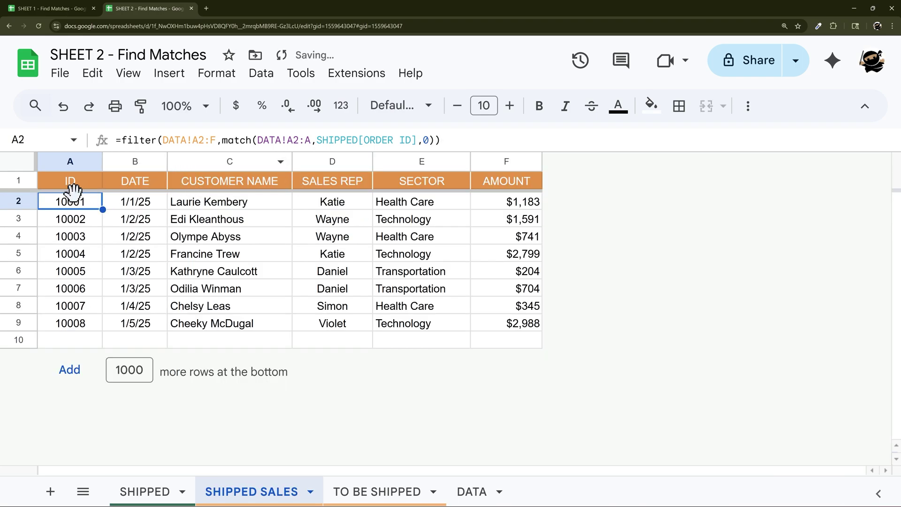
drag(80, 207, 85, 328)
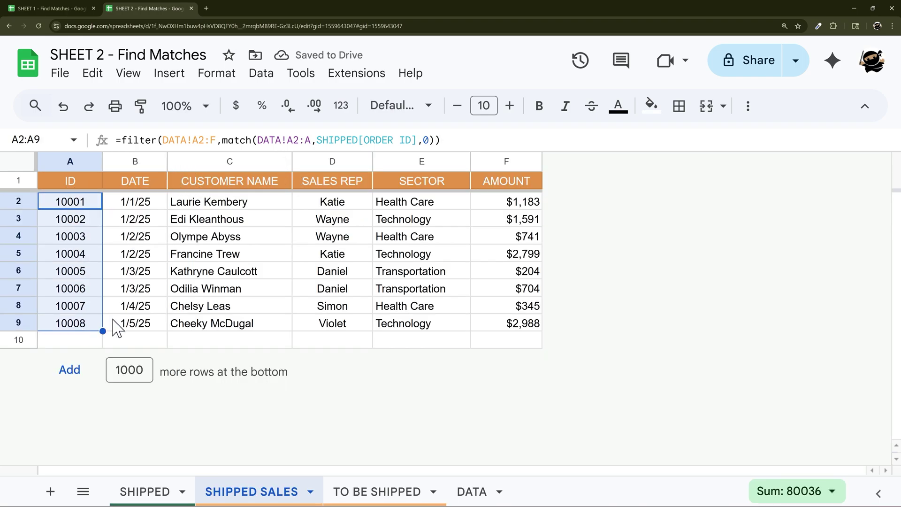
click(144, 492)
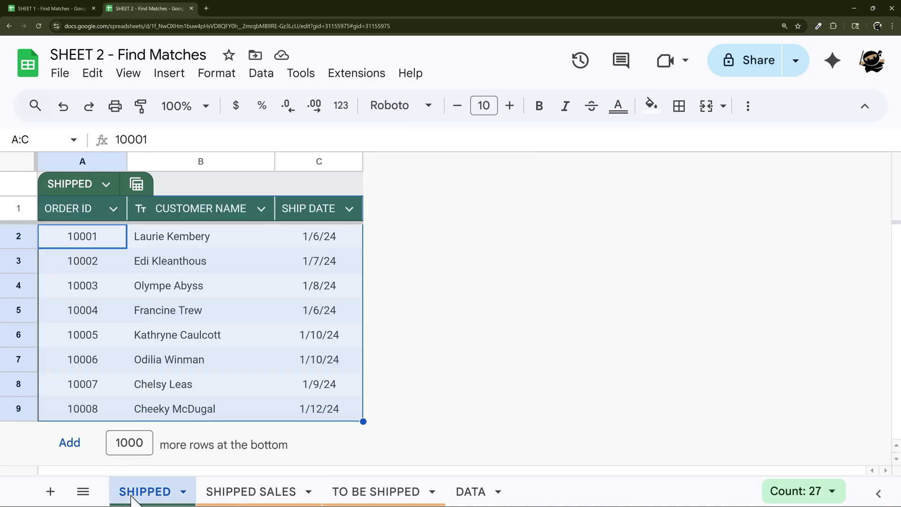
click(104, 410)
drag(100, 386, 105, 246)
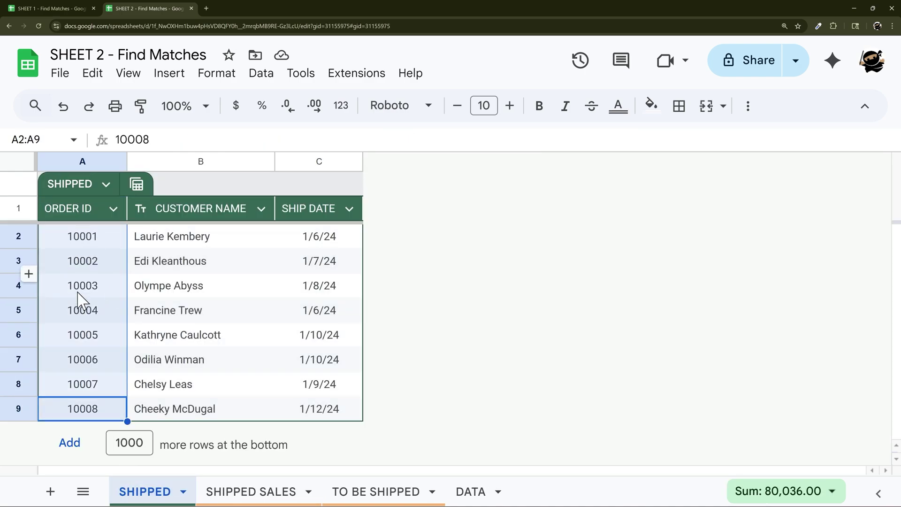
click(221, 484)
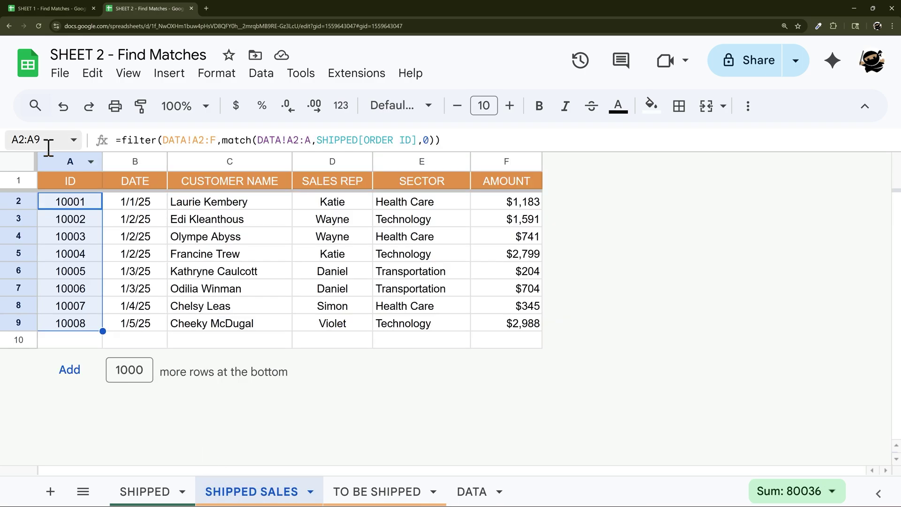
click(468, 493)
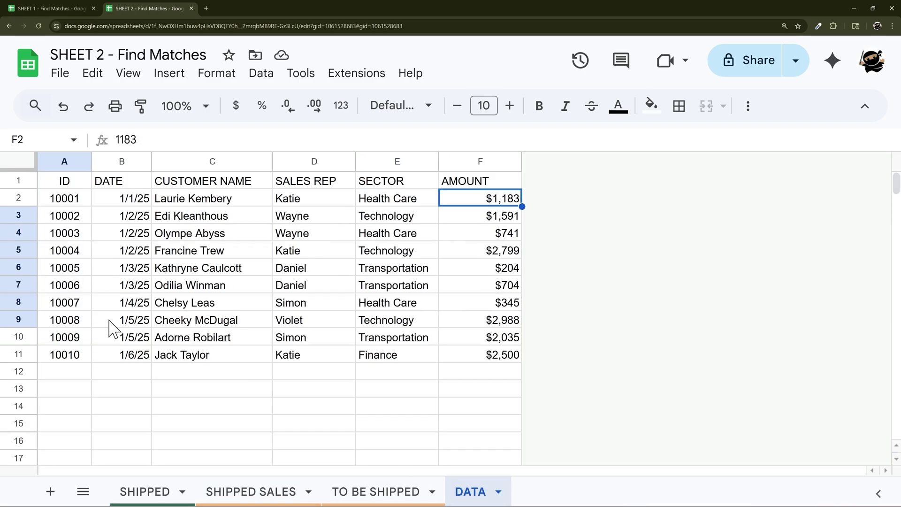
drag(80, 337, 77, 361)
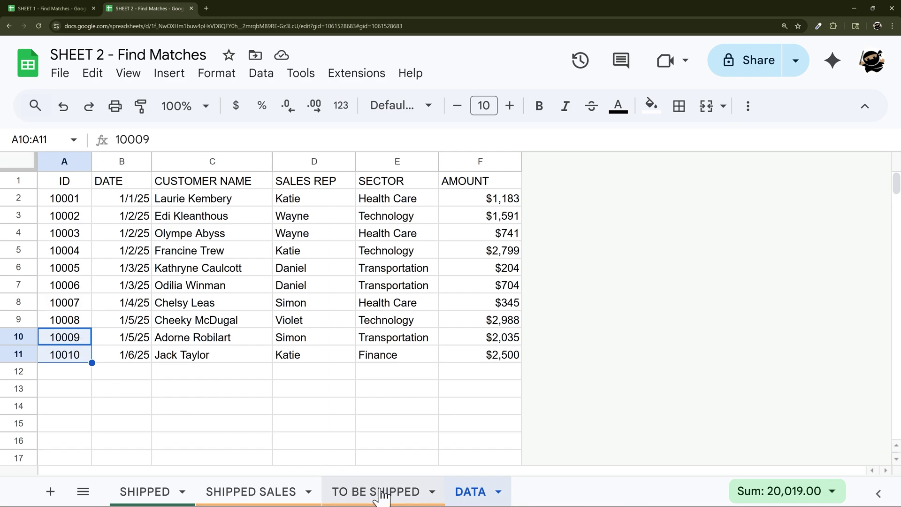
click(289, 492)
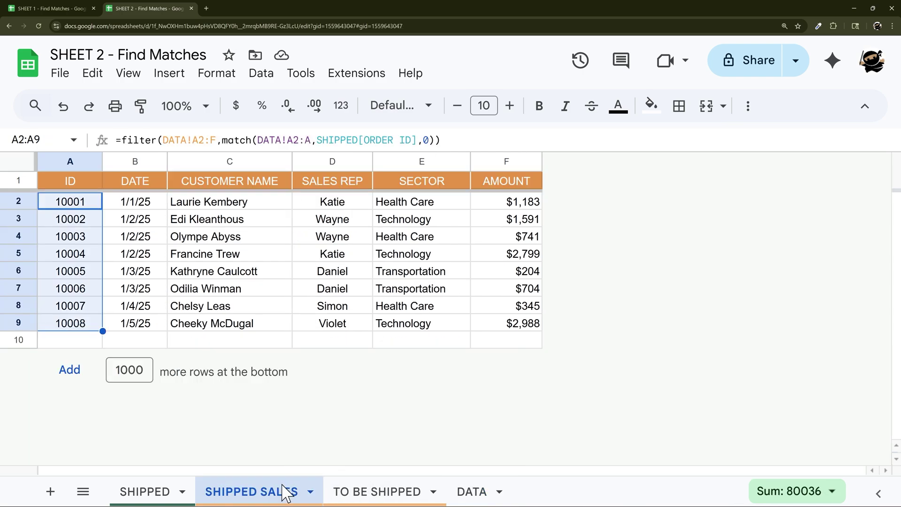
click(96, 207)
click(264, 138)
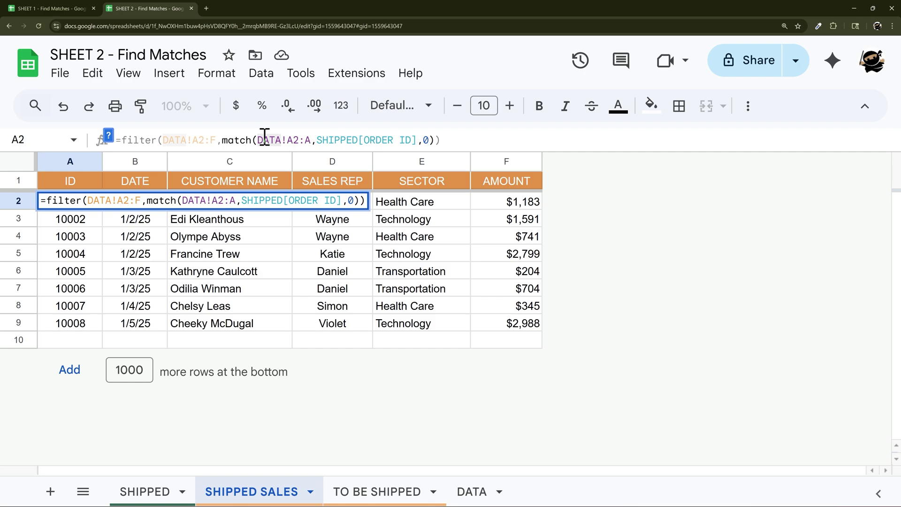
Paste the FILTER/MATCH formula into TO BE SHIPPED A2, wrapping MATCH in ISNA for orders 10009–10010
key(ctrl+a)
key(ctrl+c)
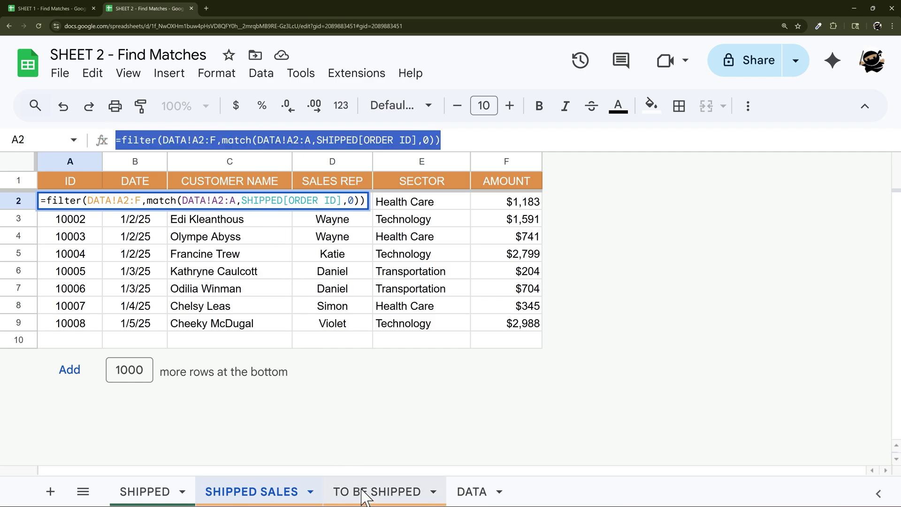
click(364, 492)
double_click(72, 201)
key(ctrl+v)
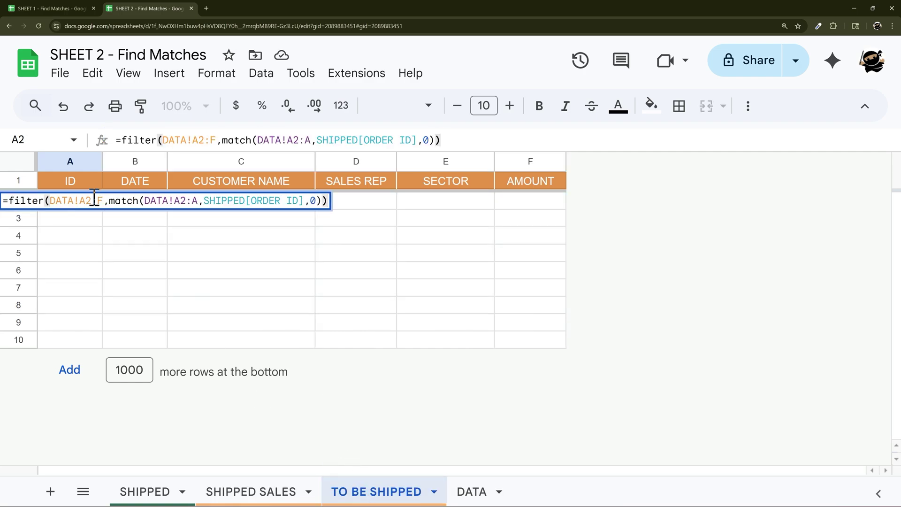
click(136, 200)
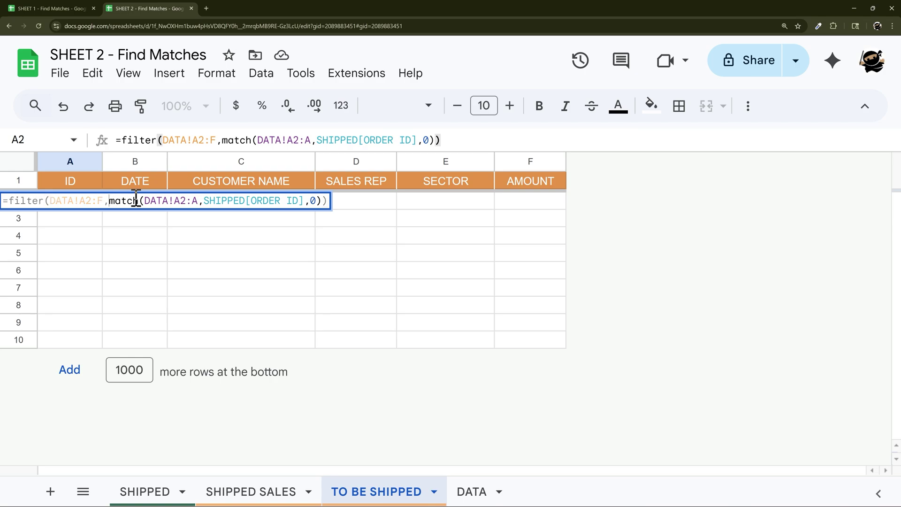
text(isna()
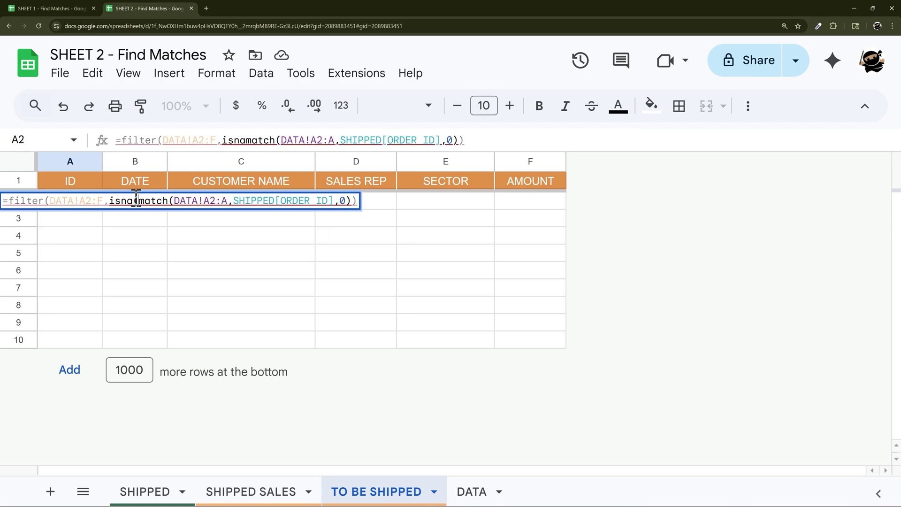
key(Return)
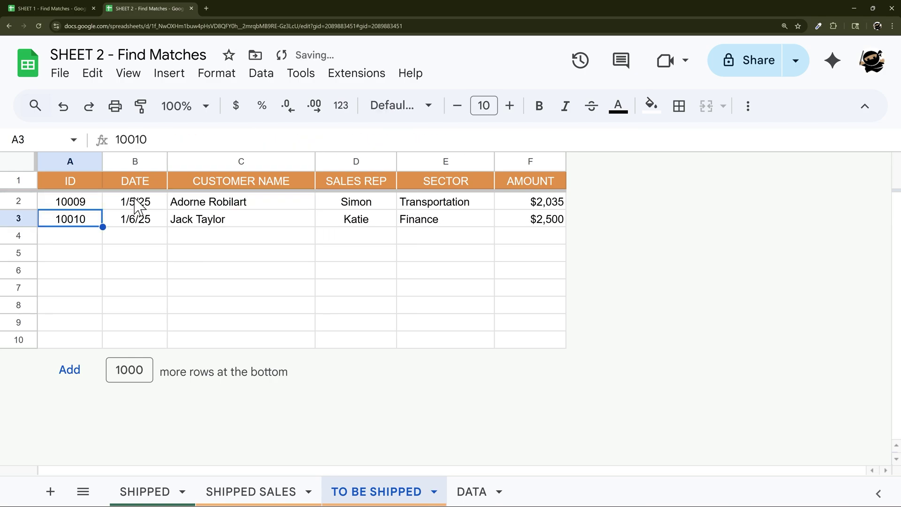
drag(91, 205, 537, 233)
click(83, 205)
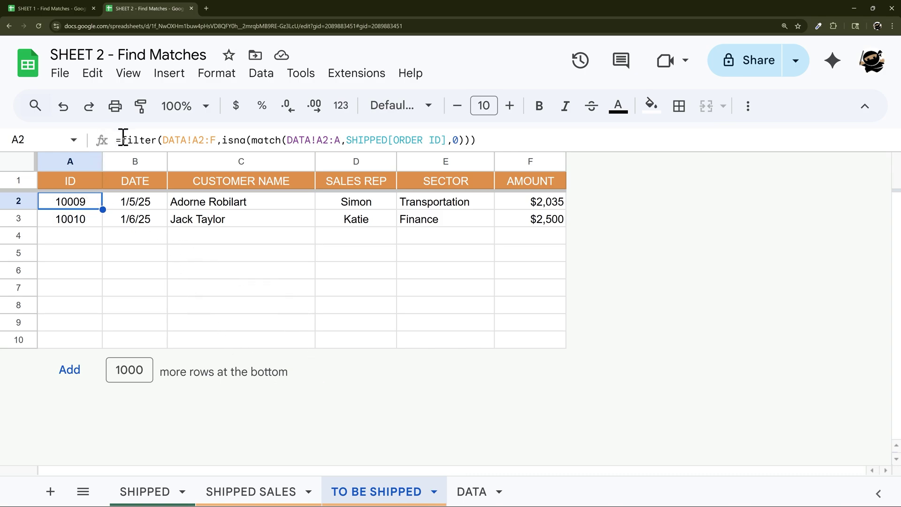
Review the formula's DATA!A2:F, DATA!A2:A and SHIPPED[ORDER ID] references against the DATA sheet
drag(123, 139, 562, 139)
key(Escape)
drag(163, 140, 217, 141)
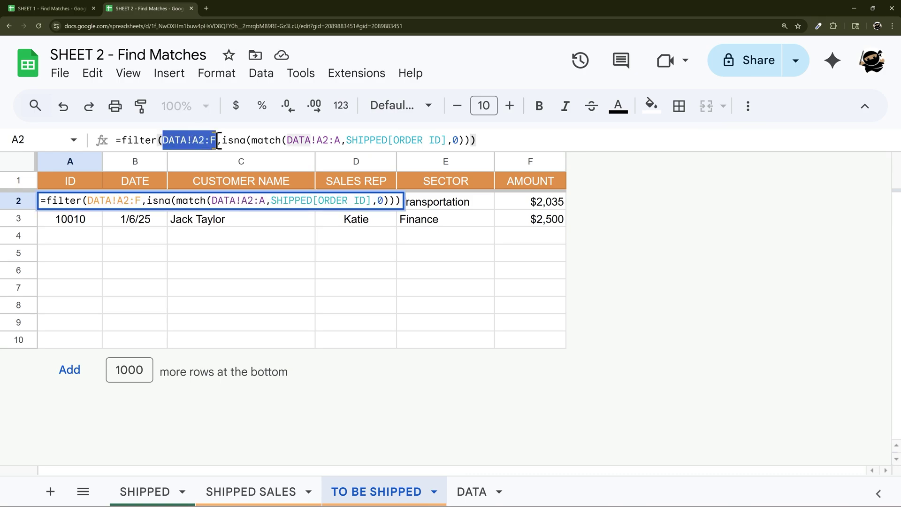
click(472, 484)
drag(51, 200, 478, 404)
click(374, 492)
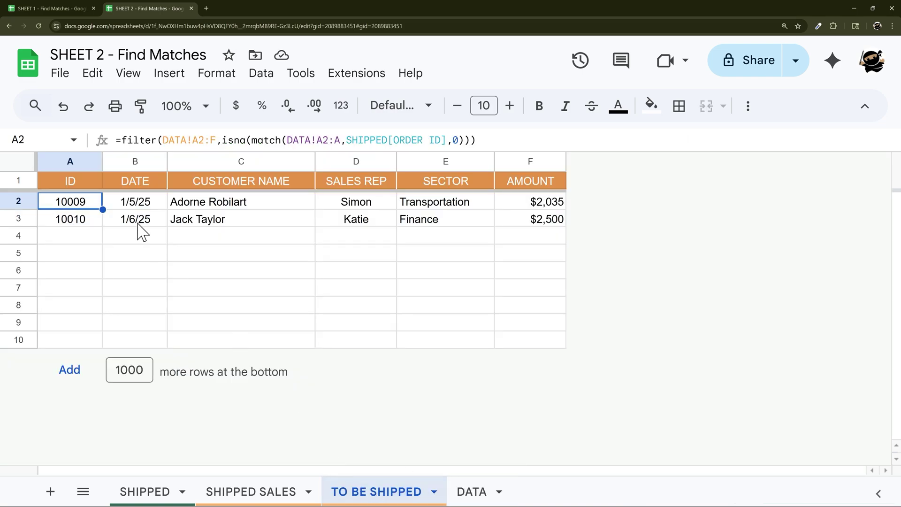
drag(163, 139, 214, 140)
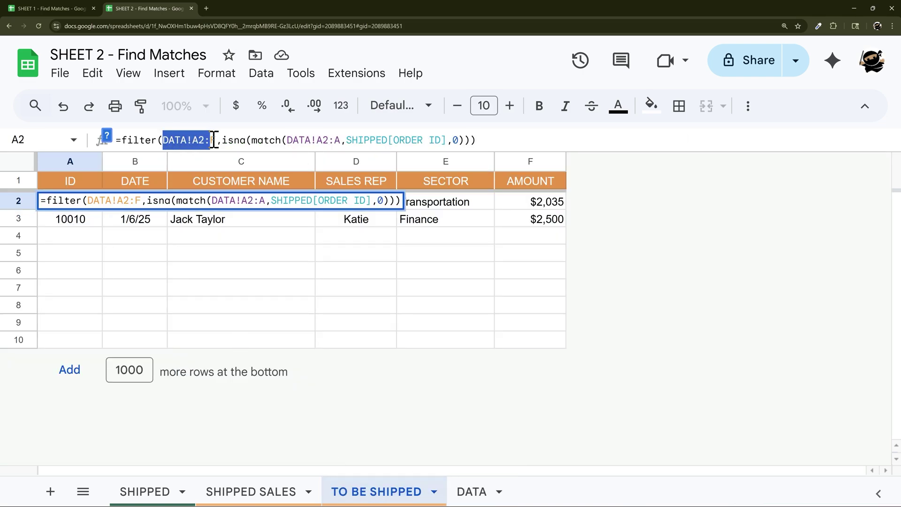
drag(288, 140, 340, 140)
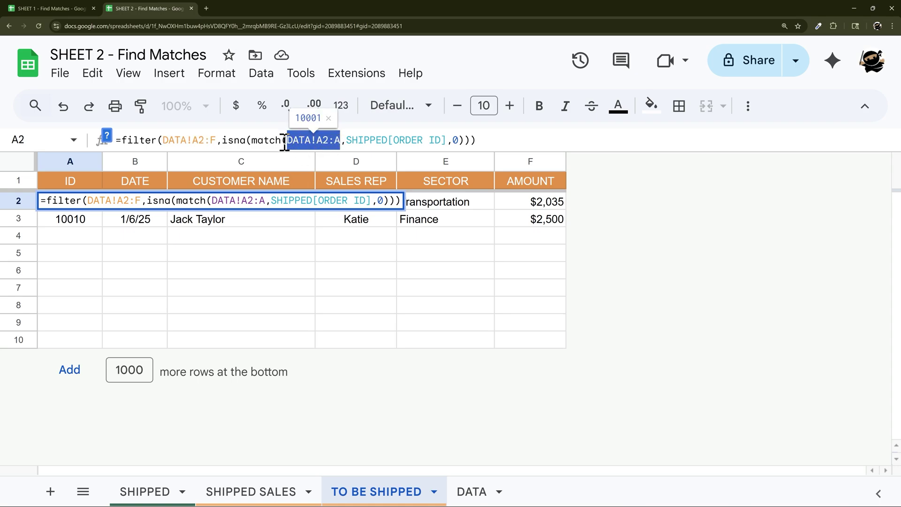
drag(346, 140, 444, 140)
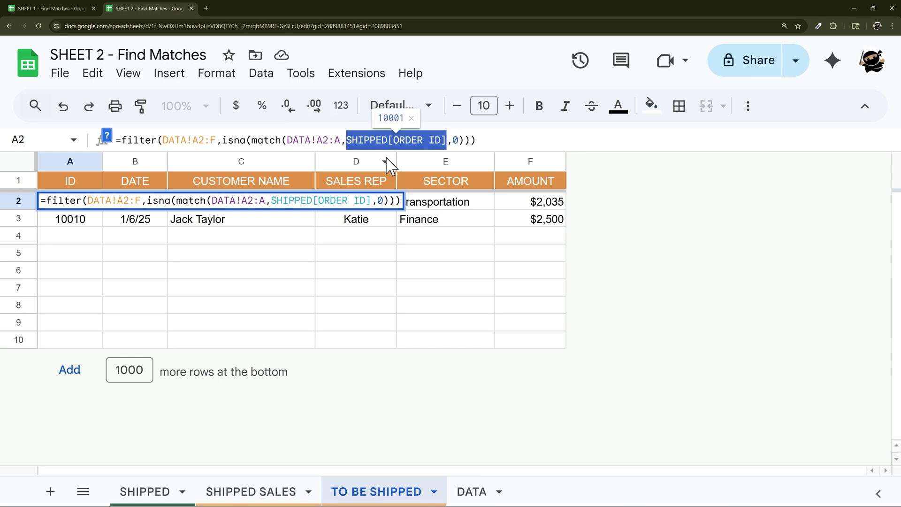
key(Escape)
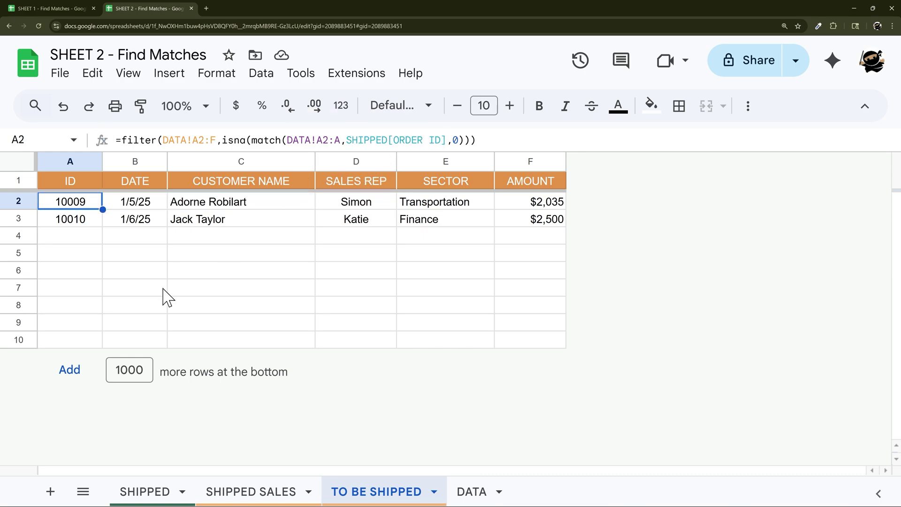
Compare order IDs on SHIPPED SALES and SHIPPED, then bring up SHEET 1's SALES table
click(230, 492)
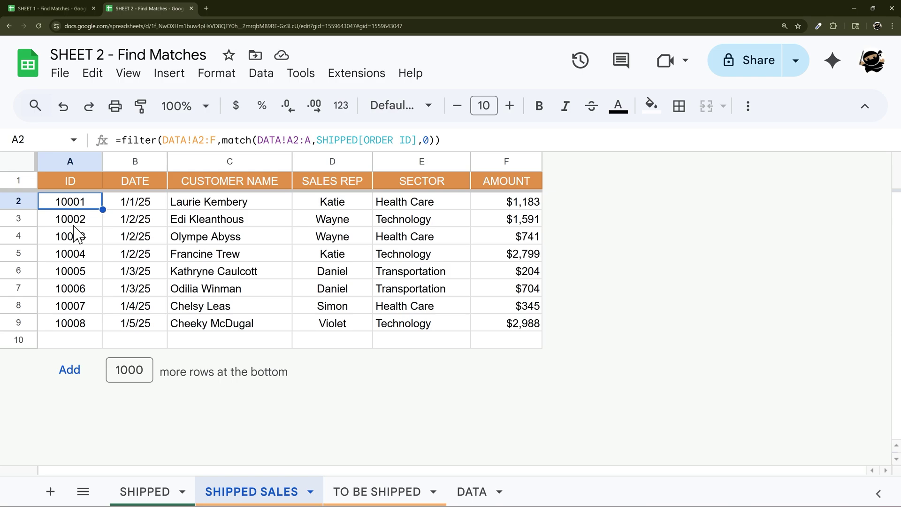
drag(71, 206, 80, 331)
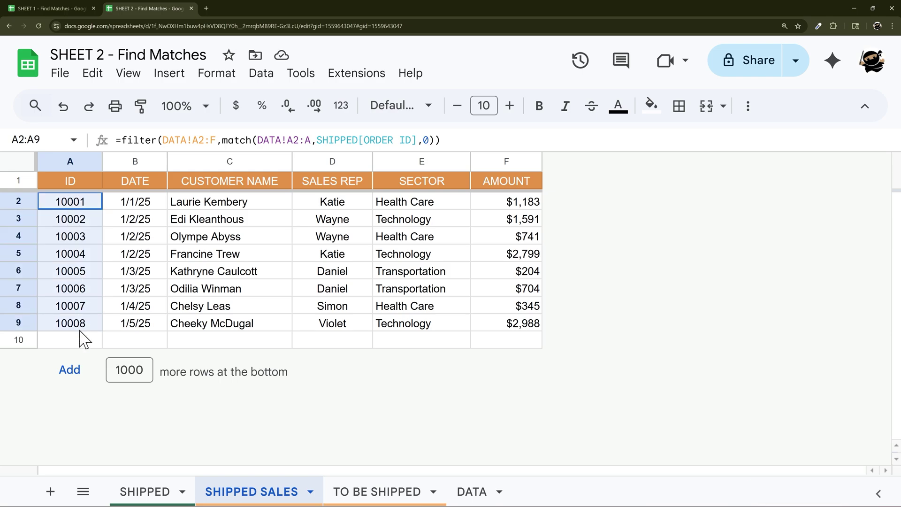
click(136, 492)
drag(80, 236, 70, 384)
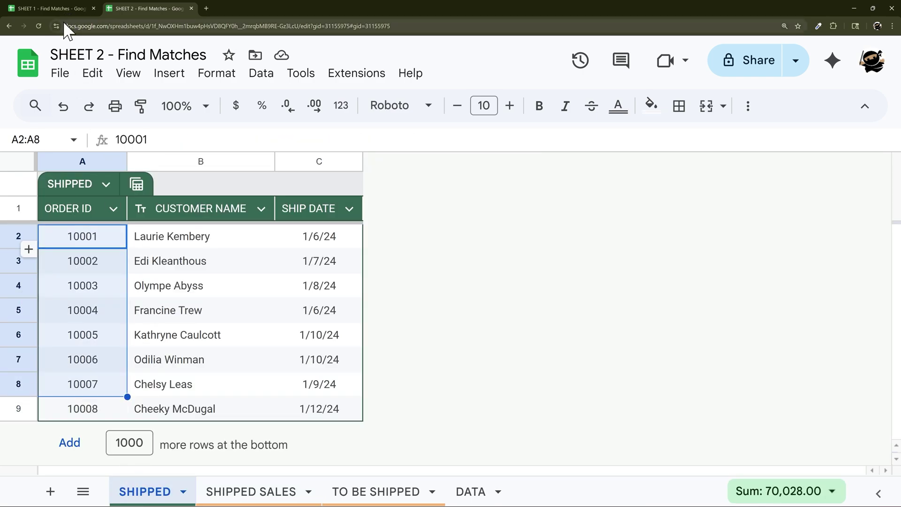
click(52, 9)
Compare SALES order IDs with the customer names on the SHIPPED and DATA sheets
drag(73, 242, 71, 417)
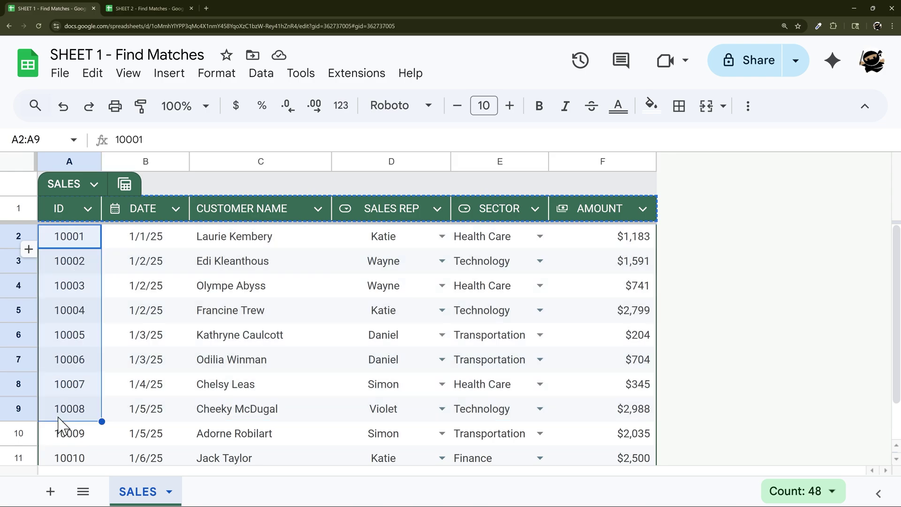
click(141, 8)
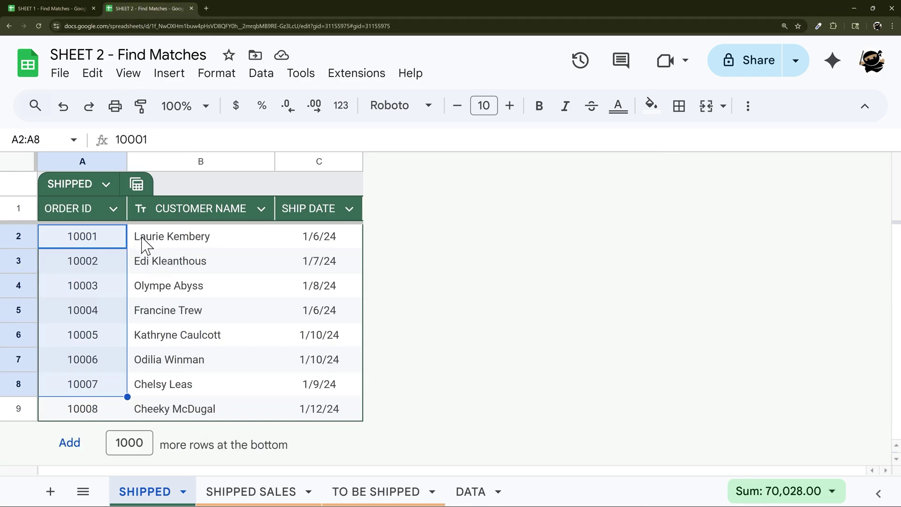
drag(179, 242, 157, 352)
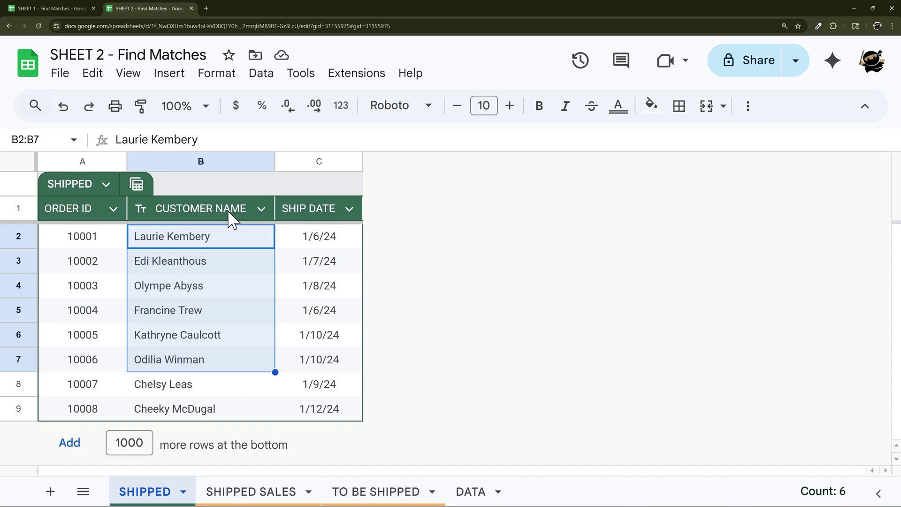
click(175, 237)
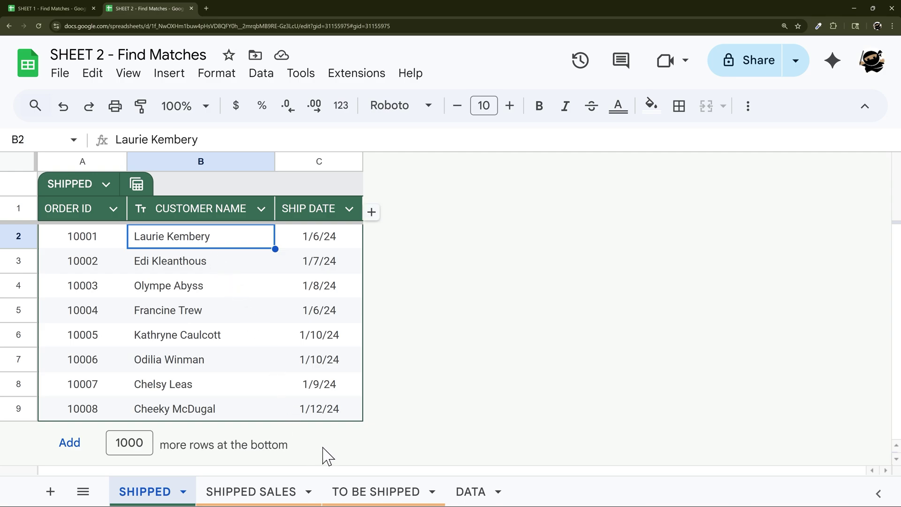
click(255, 492)
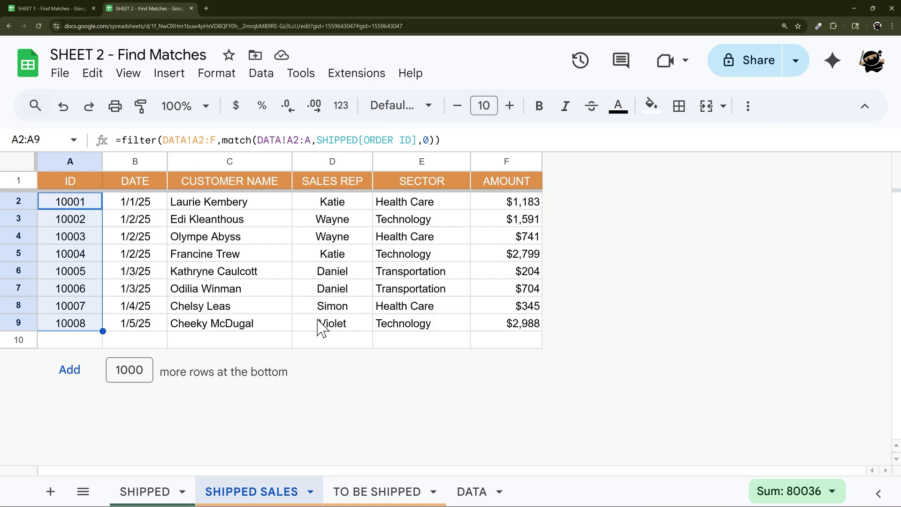
click(469, 493)
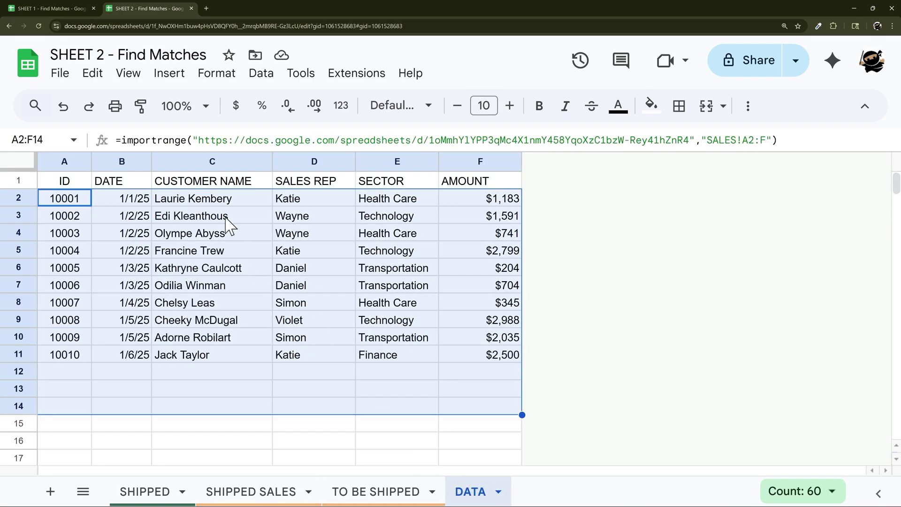
drag(213, 202, 206, 451)
click(224, 491)
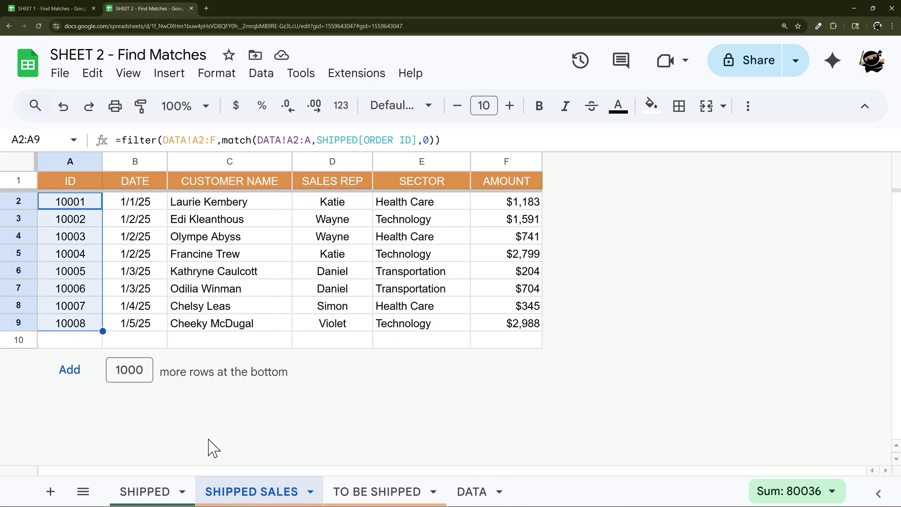
In SHIPPED SALES A2's formula, highlight match's column A reference and select DATA column C
click(294, 136)
double_click(294, 140)
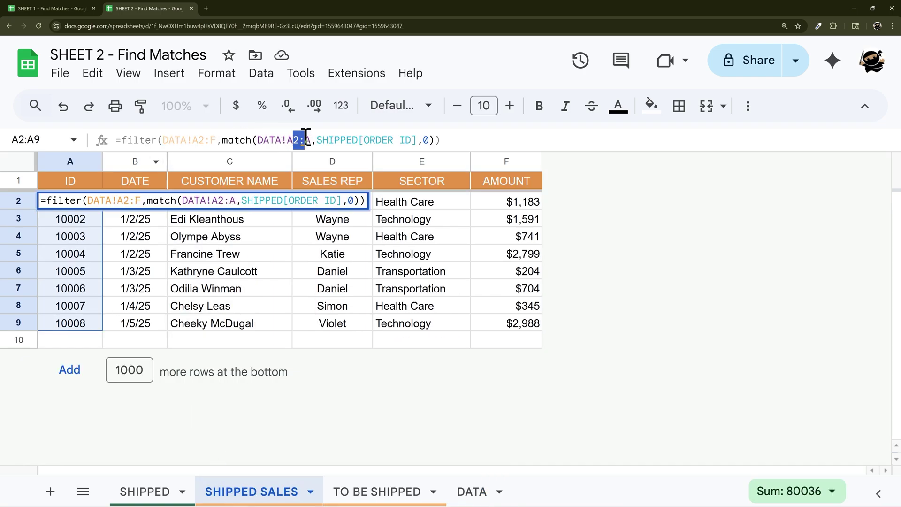
click(289, 140)
drag(287, 139, 290, 140)
click(463, 489)
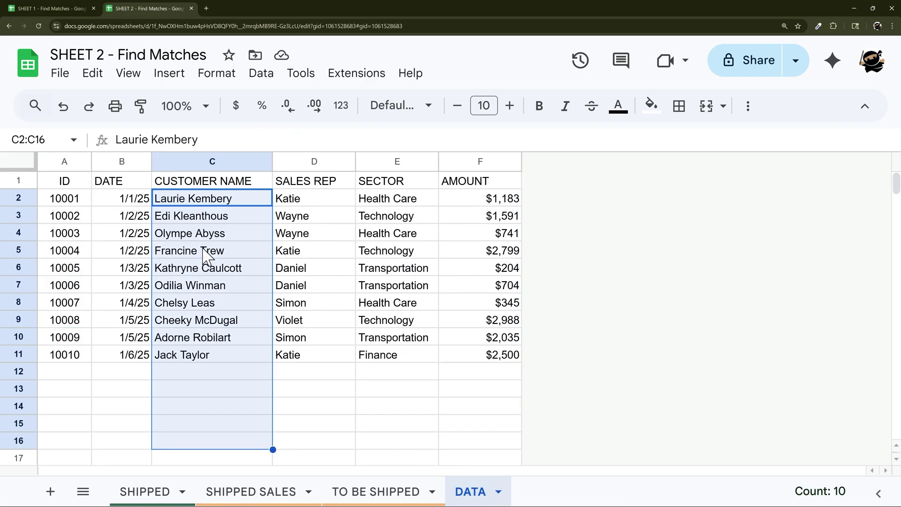
click(208, 160)
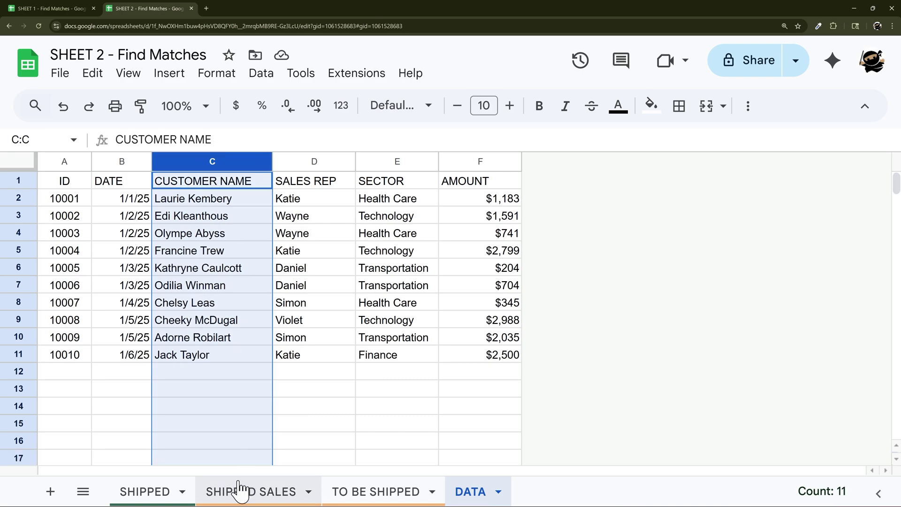
click(223, 493)
Change the formula's match range from DATA!A2:A to DATA!C2:C and commit it in A2
click(295, 140)
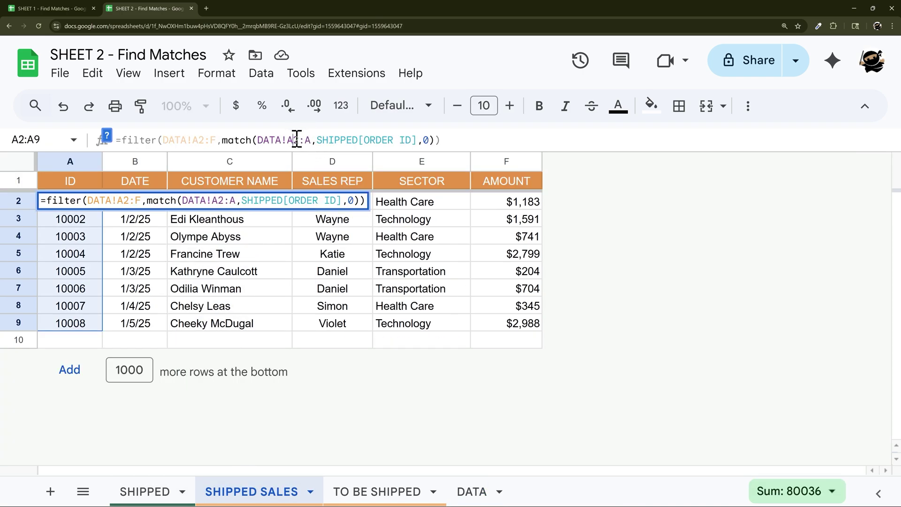
key(BackSpace)
text(C)
key(Right)
key(Right)
key(BackSpace)
text(C)
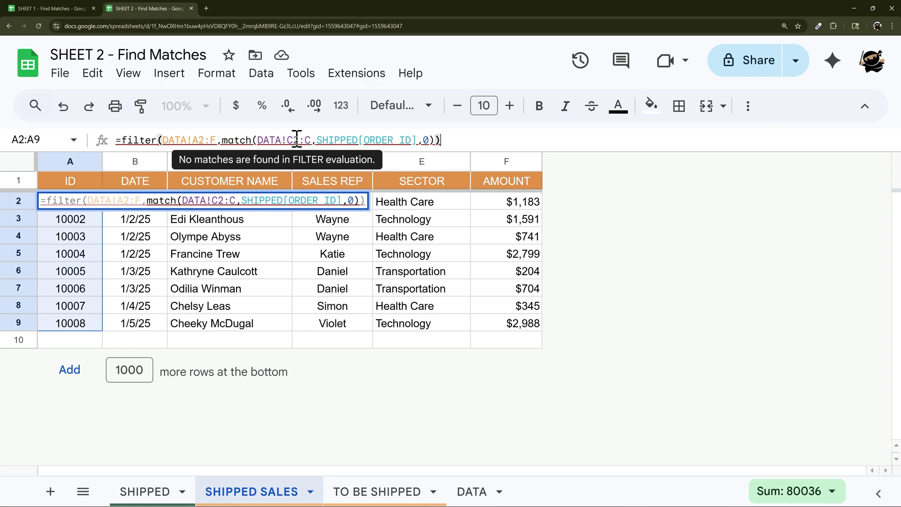
key(Return)
click(83, 209)
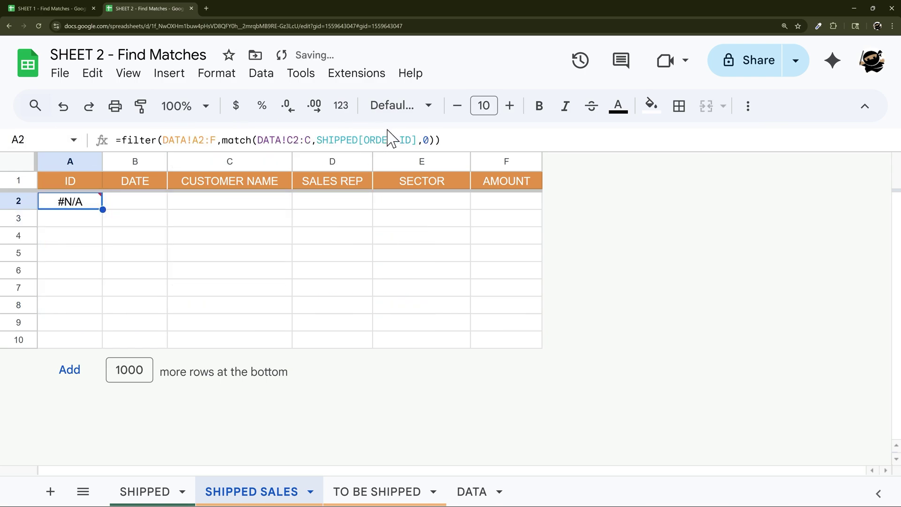
Replace SHIPPED[ORDER ID] with SHIPPED[CUSTOMER NAME] in the formula, then review the DATA!C2:C range
click(137, 491)
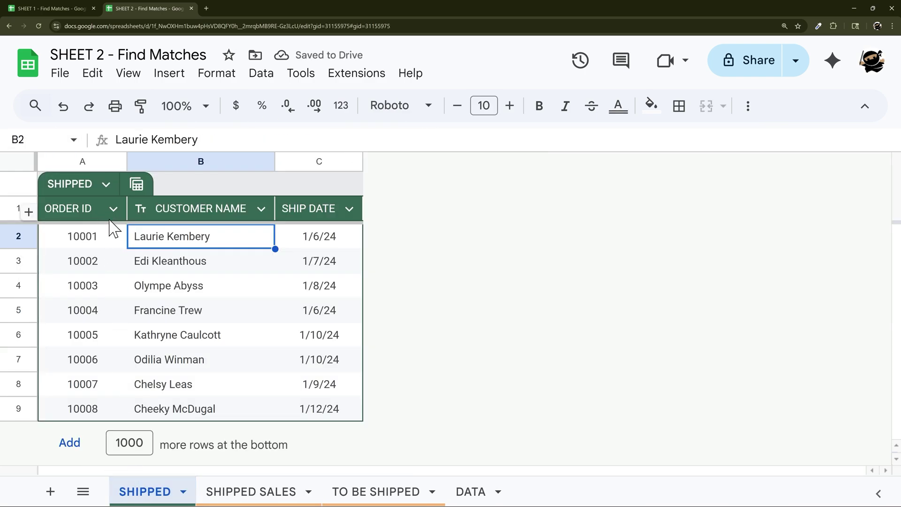
click(251, 491)
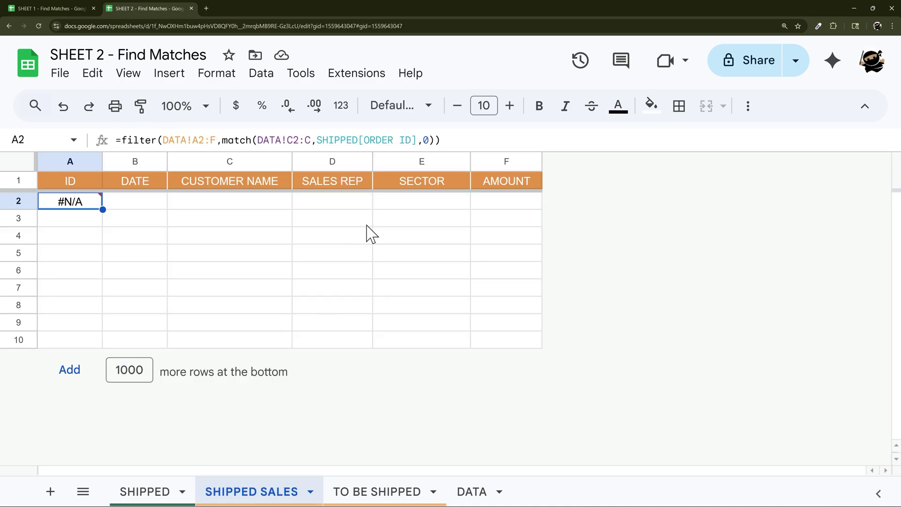
drag(364, 140, 412, 140)
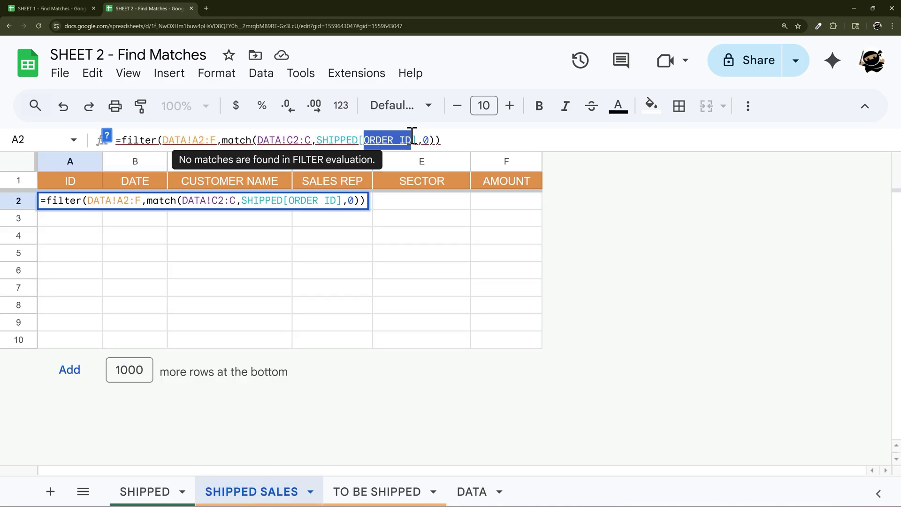
text(CUSTOMER NAME)
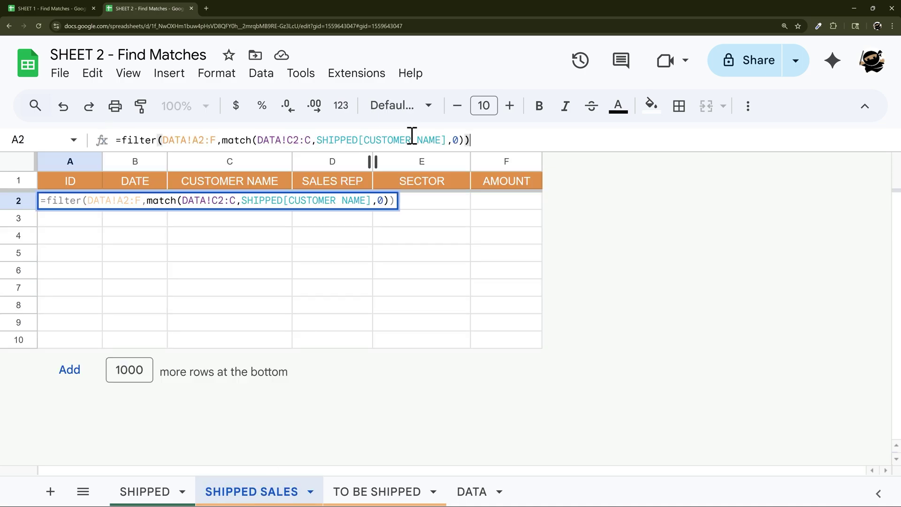
key(Return)
click(86, 207)
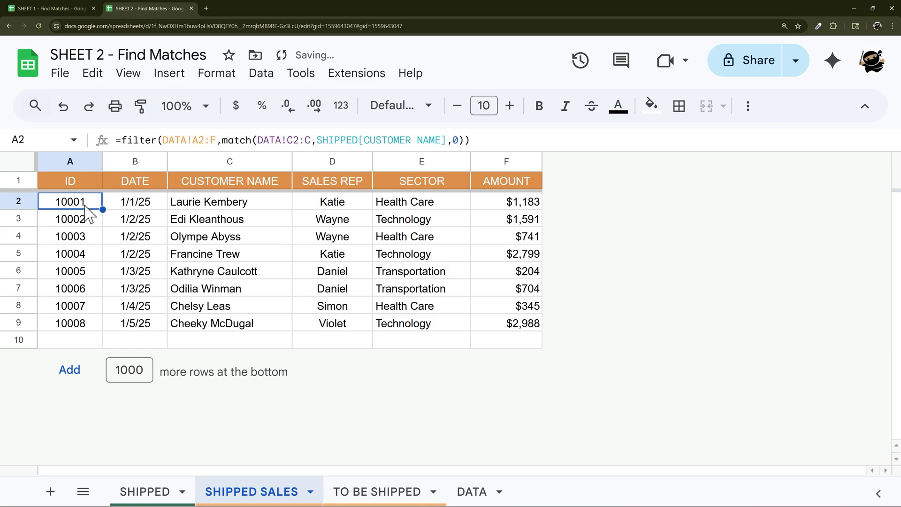
drag(257, 140, 308, 139)
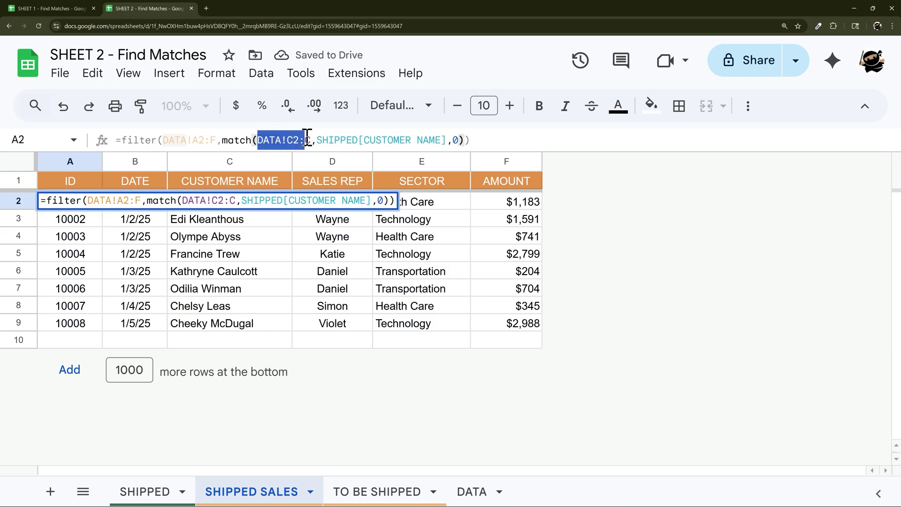
key(Escape)
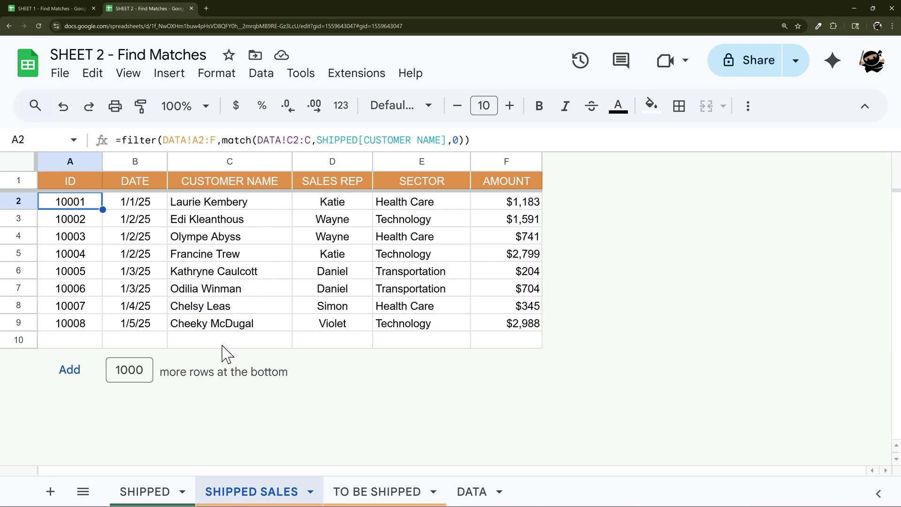
Compare the listed customer names with the order IDs and names in the SHIPPED table
drag(137, 203, 119, 293)
drag(228, 203, 225, 288)
click(133, 499)
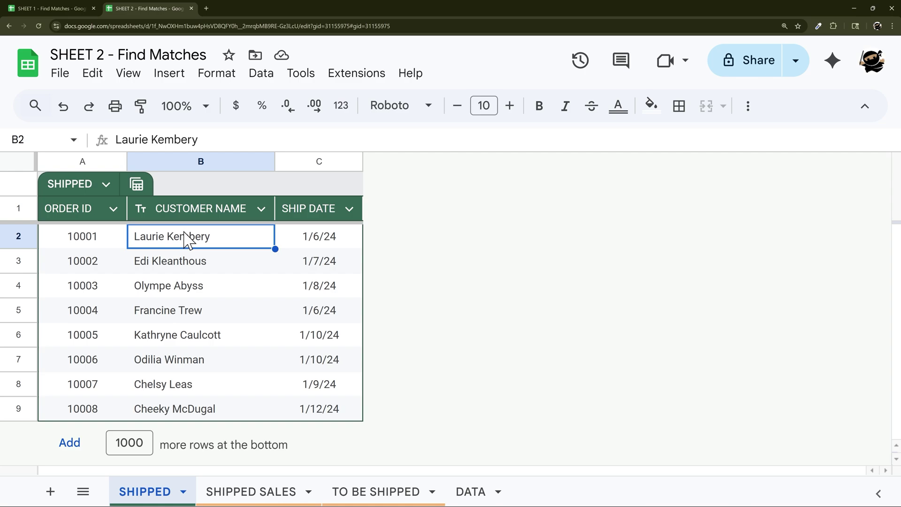
shift+click(192, 345)
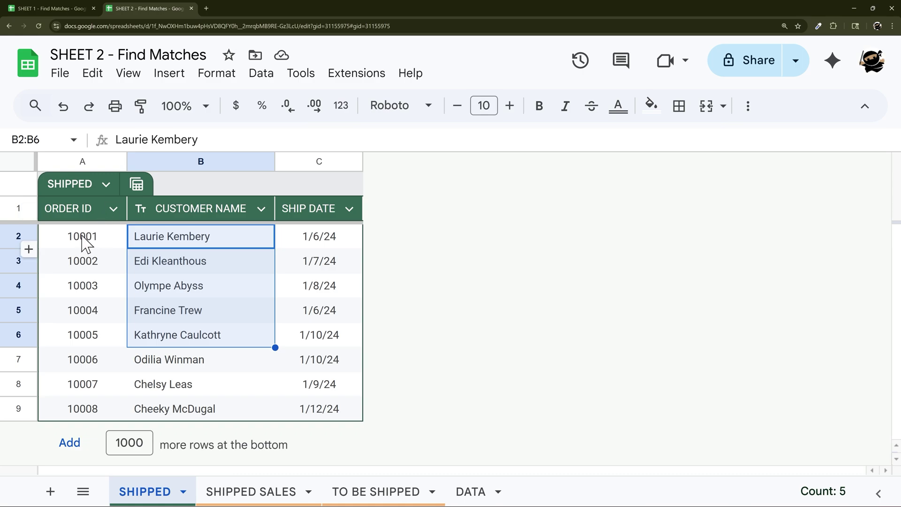
drag(85, 244, 201, 341)
click(228, 495)
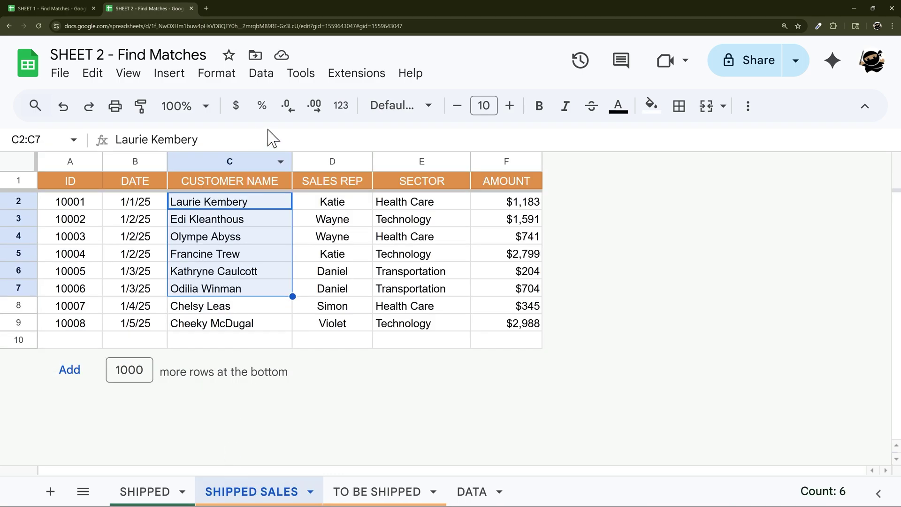
Make the lookup range DATA!A2:A&DATA!C2:C so order ID and customer name are joined
click(87, 206)
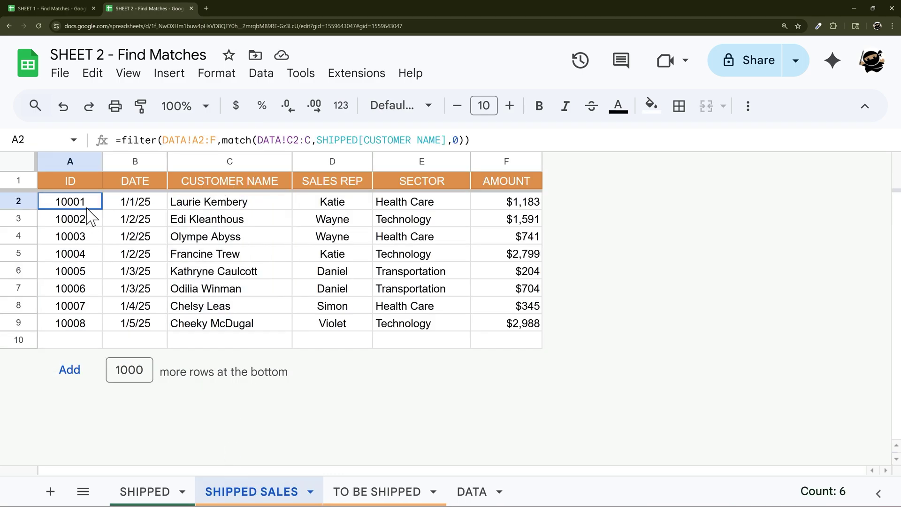
click(256, 139)
drag(257, 140, 307, 140)
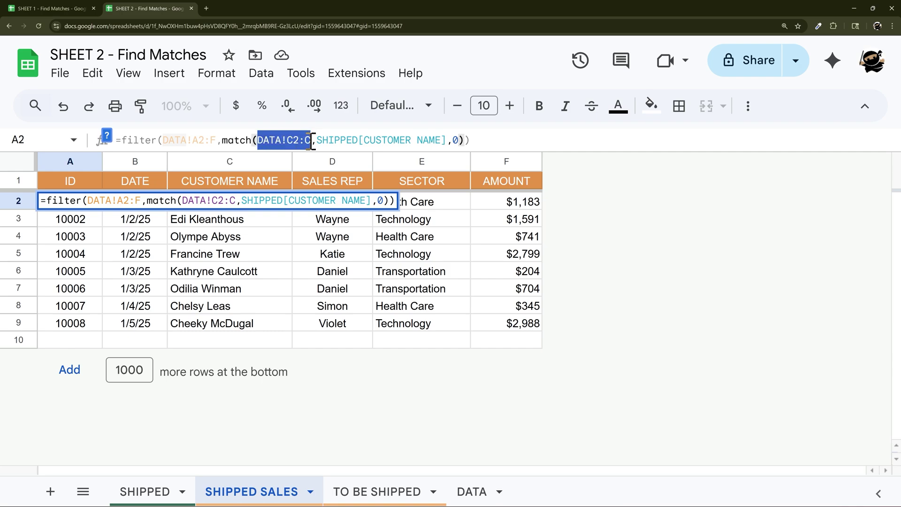
key(ctrl+c)
click(258, 140)
key(ctrl+v)
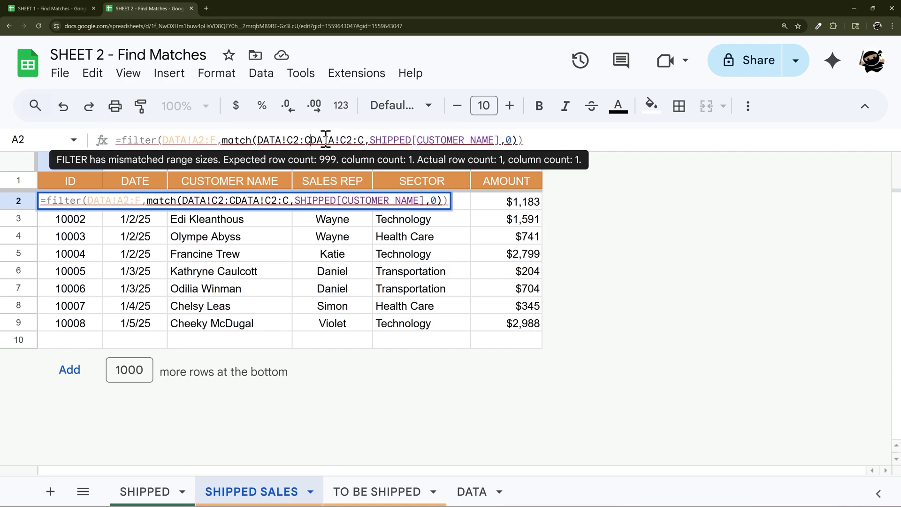
key(Left)
key(Left)
key(Left)
key(BackSpace)
text(A)
key(Right)
key(Right)
key(Right)
text(&)
key(Left)
key(Left)
key(Left)
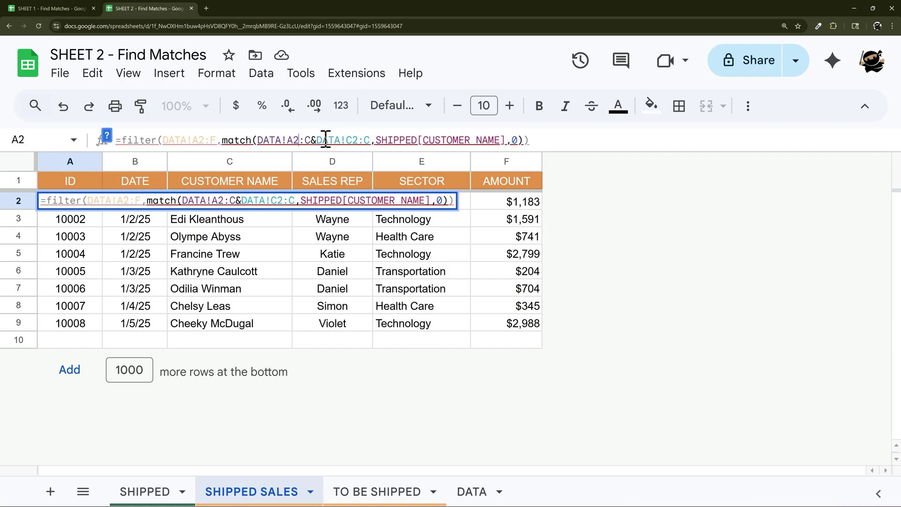
Set the match criteria to SHIPPED[ORDER ID]&SHIPPED[CUSTOMER NAME] and commit the formula
double_click(378, 140)
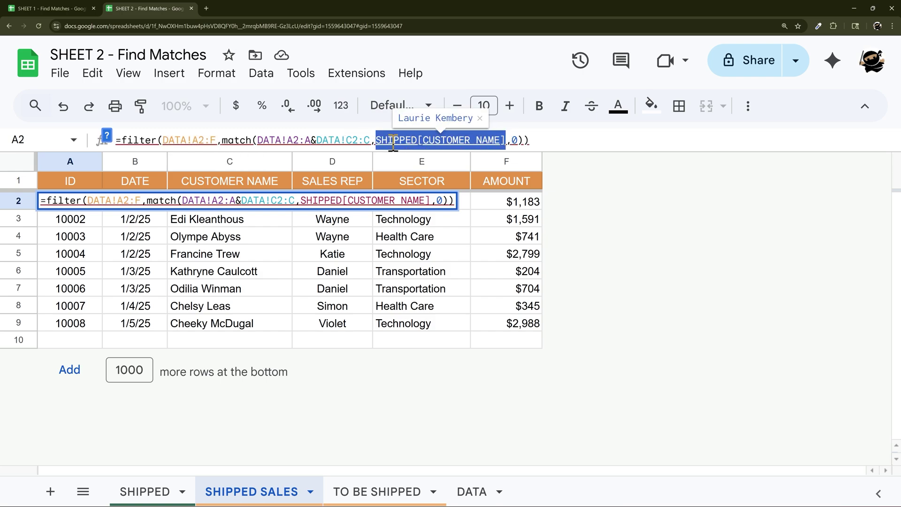
click(377, 140)
key(ctrl+v)
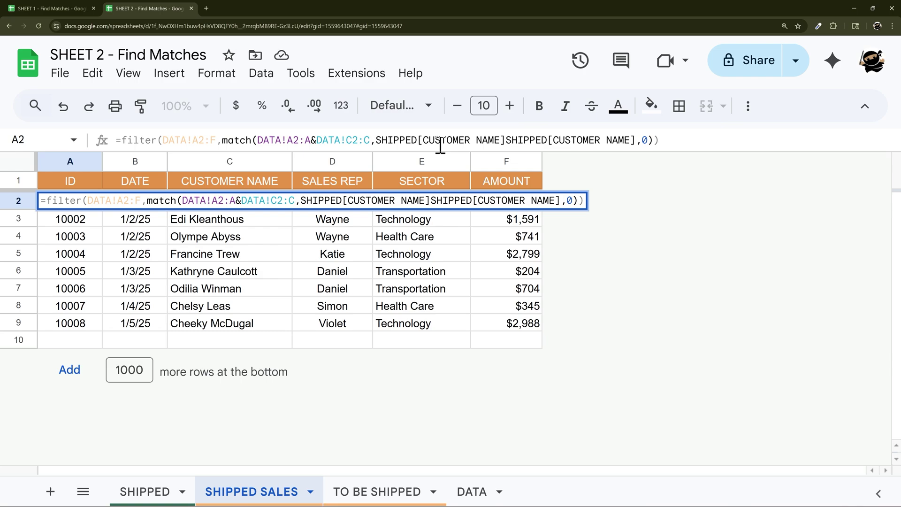
key(Return)
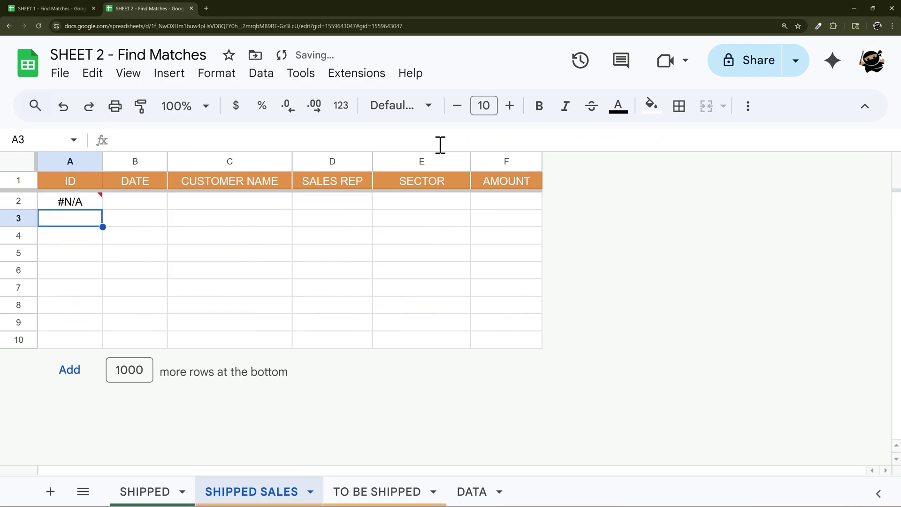
click(175, 494)
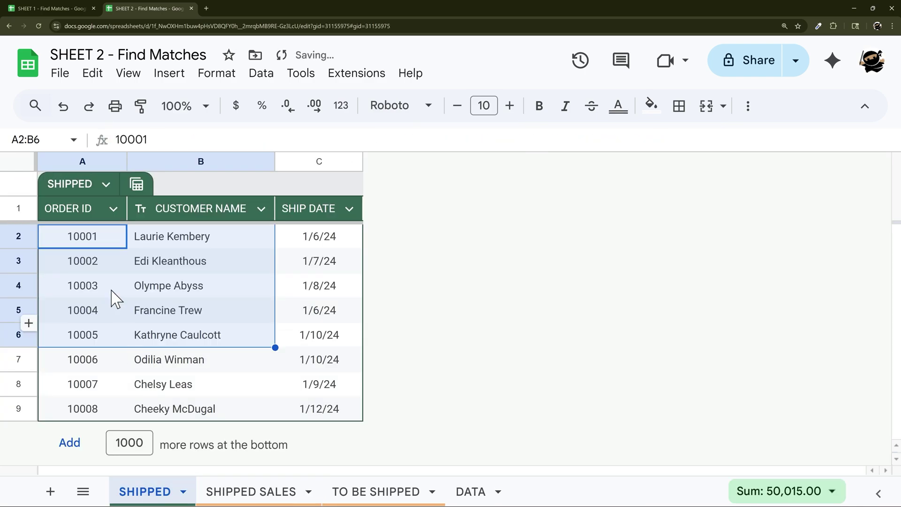
click(239, 493)
click(62, 206)
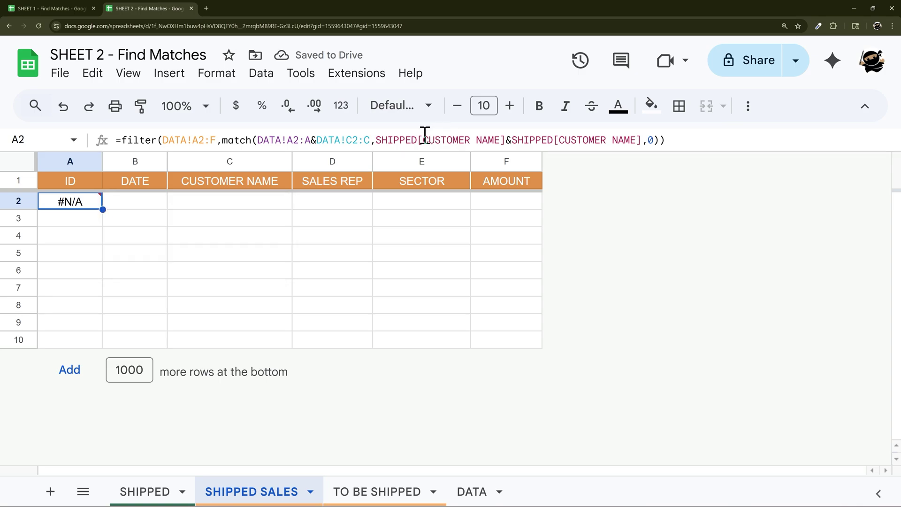
drag(424, 139, 502, 140)
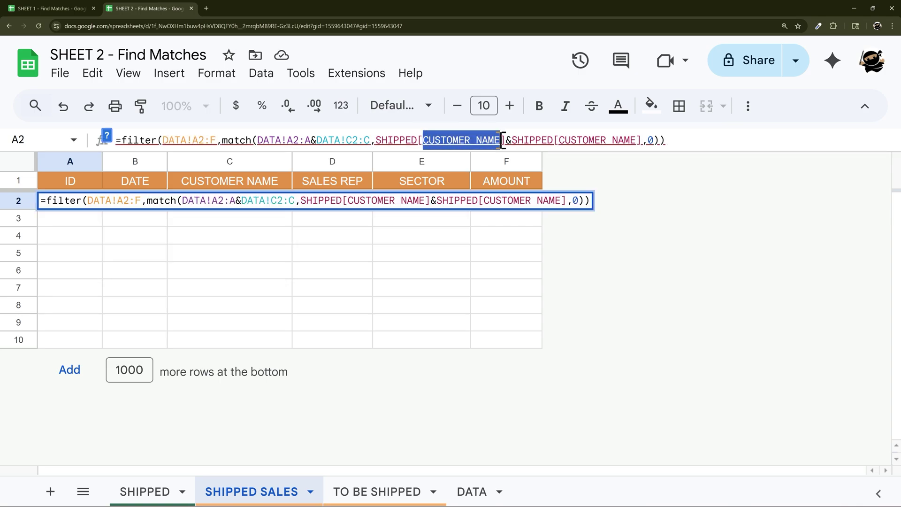
text(ORDER ID)
key(Return)
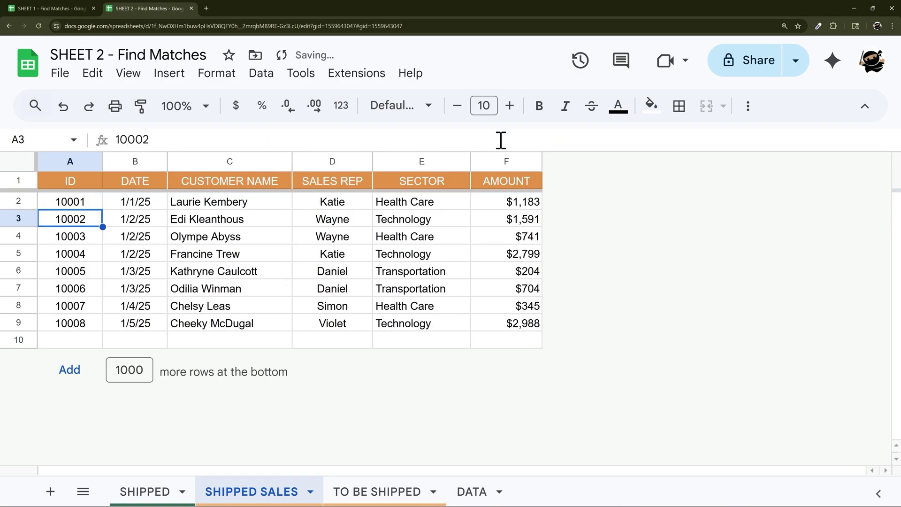
Review the joined ID-and-name ranges and their preview value in A2's formula
click(73, 207)
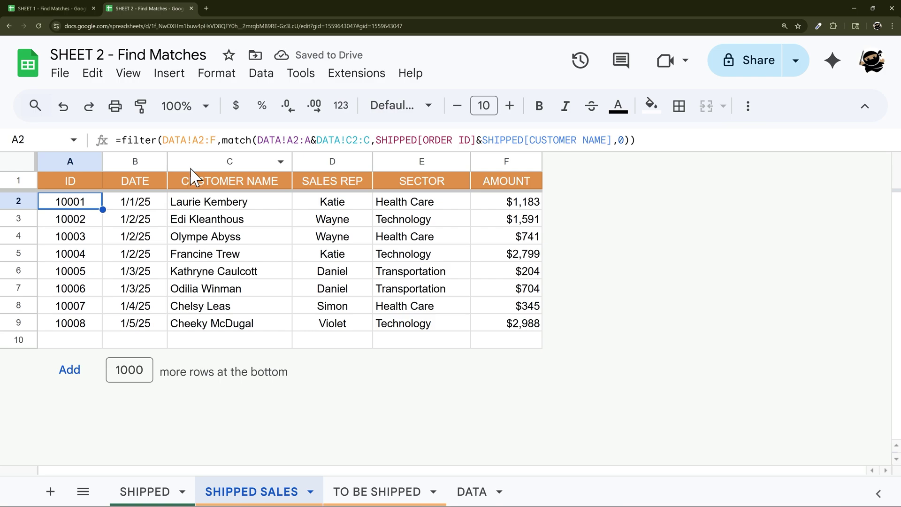
drag(260, 140, 370, 140)
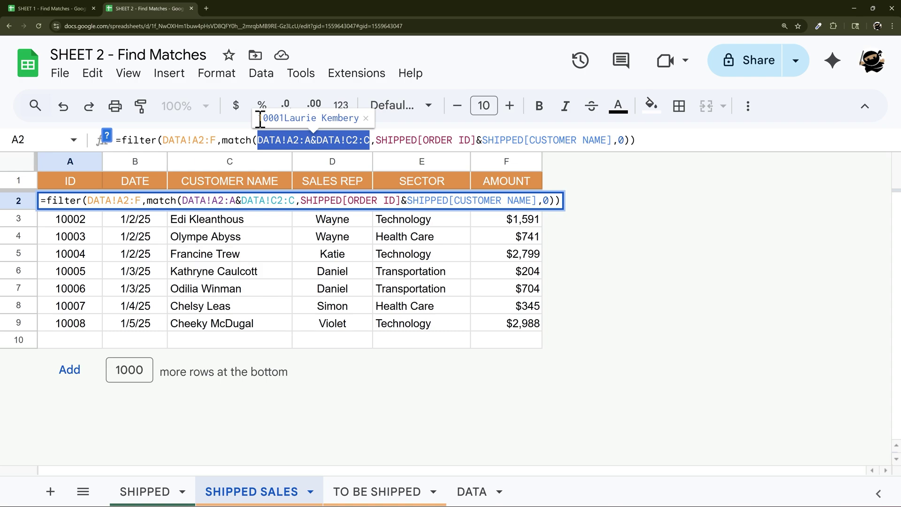
drag(260, 119, 358, 118)
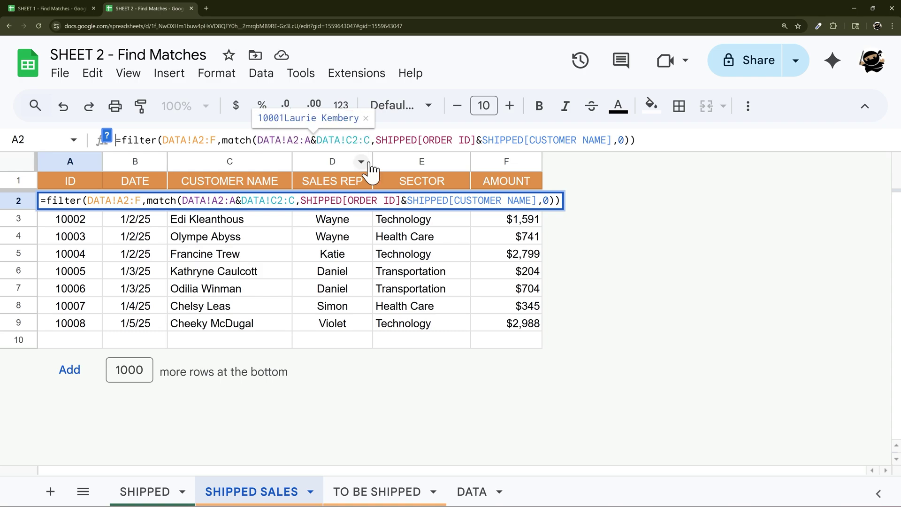
key(Escape)
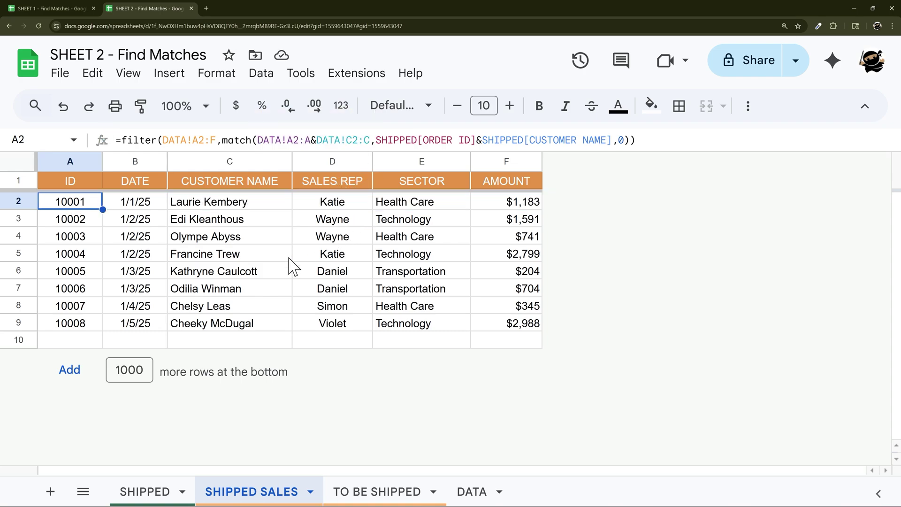
click(364, 491)
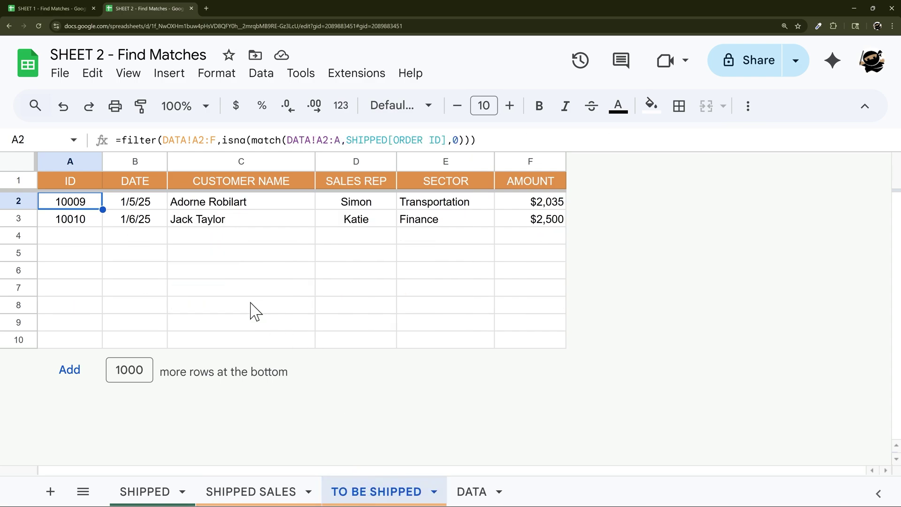
click(71, 161)
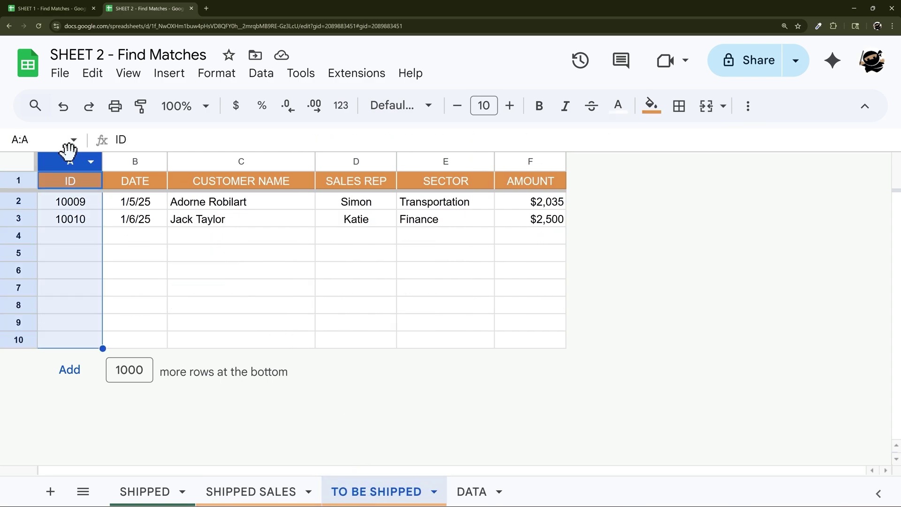
drag(73, 202, 73, 305)
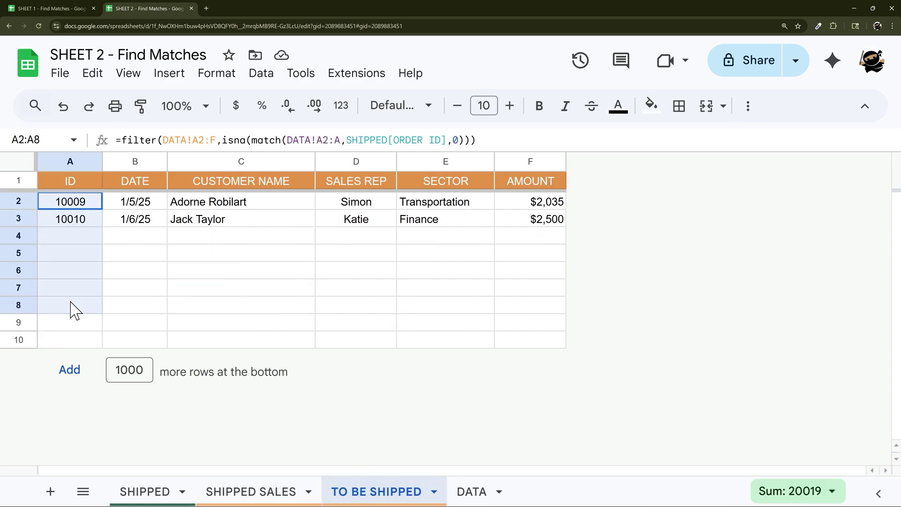
key(ctrl+shift+Page_Up)
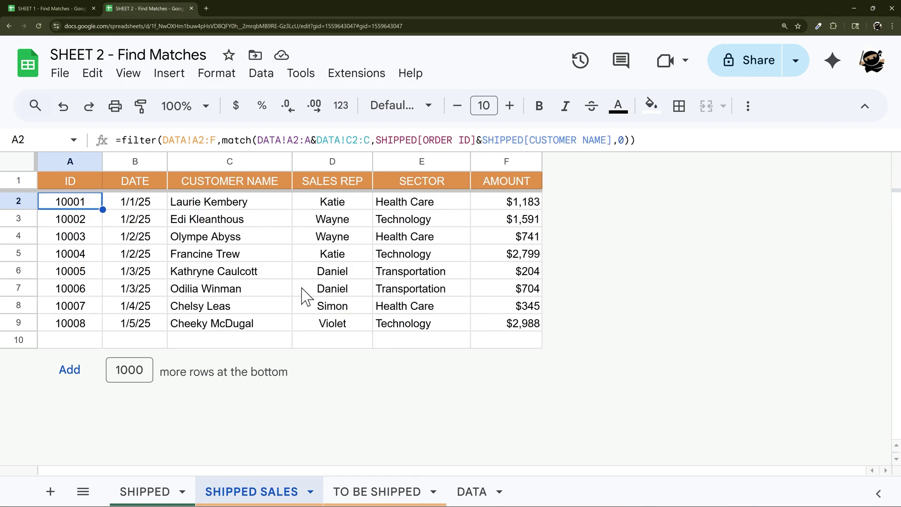